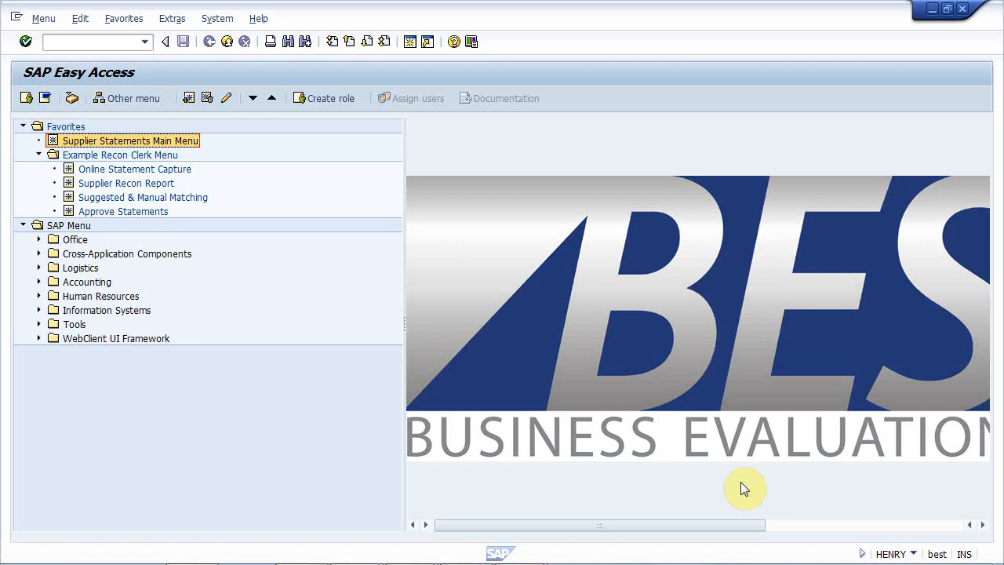
- Open the Supplier Statements Main Menu and review its master data and BEST configurable options before returning to statement processing and reports
click(145, 156)
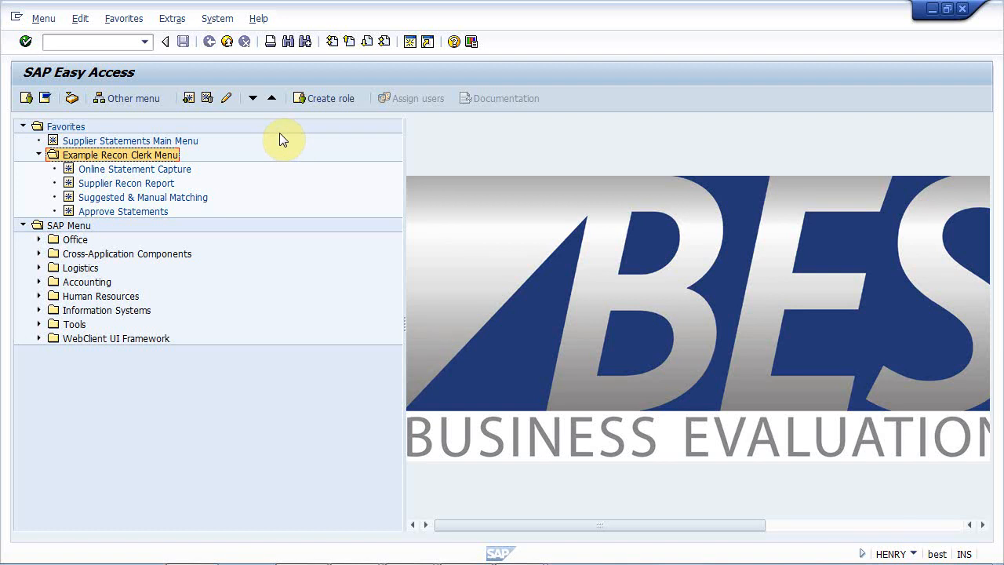
double_click(181, 142)
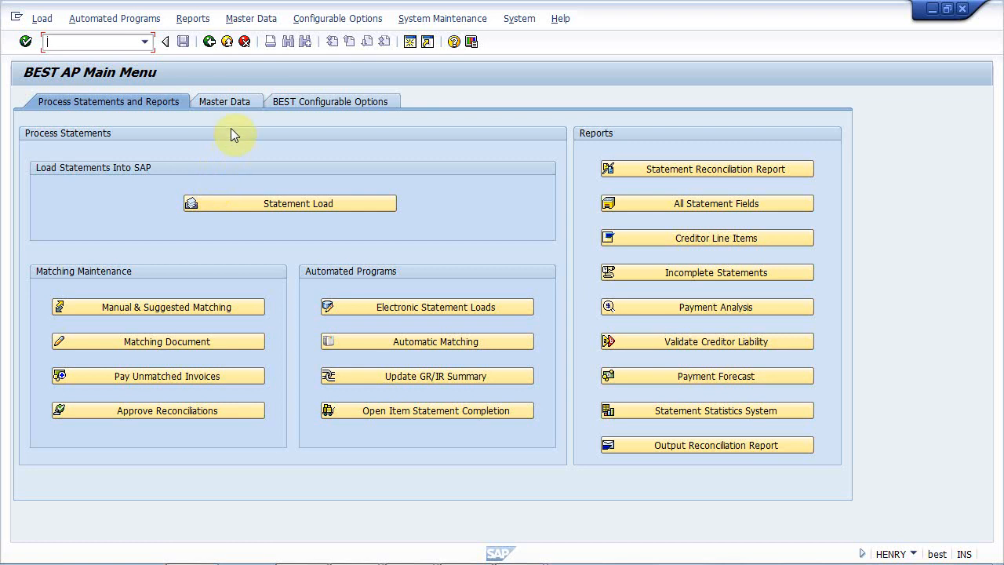
click(247, 97)
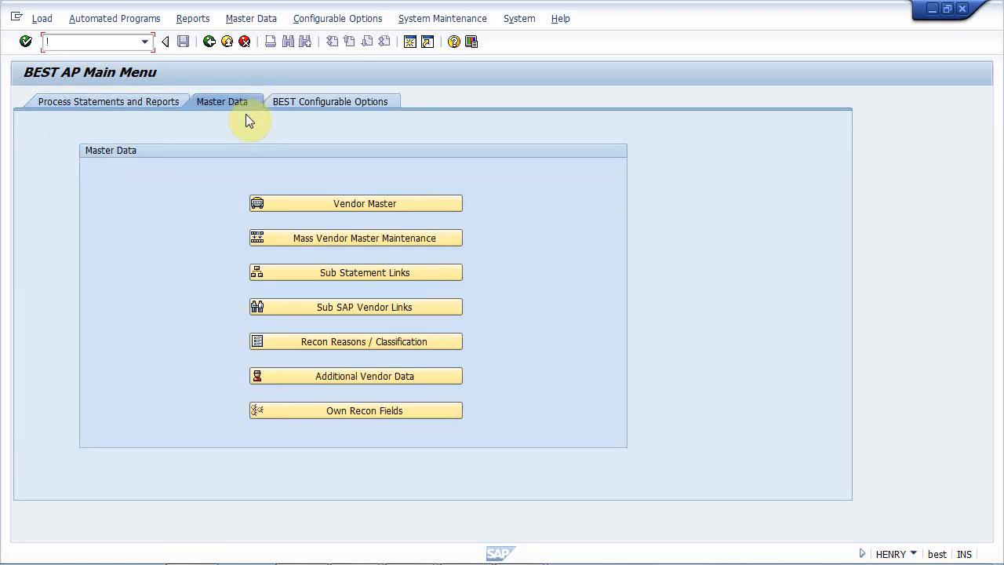
click(297, 104)
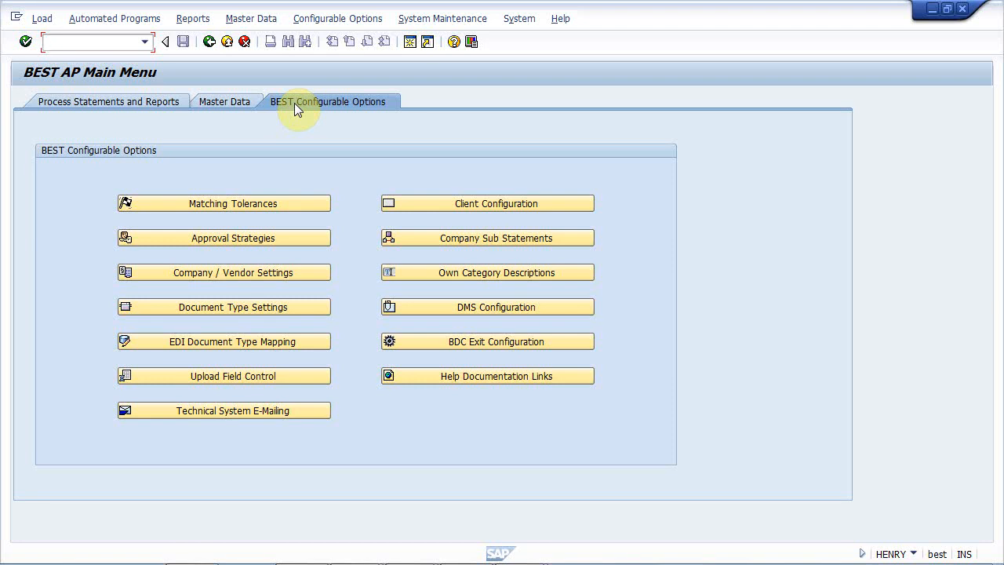
click(158, 100)
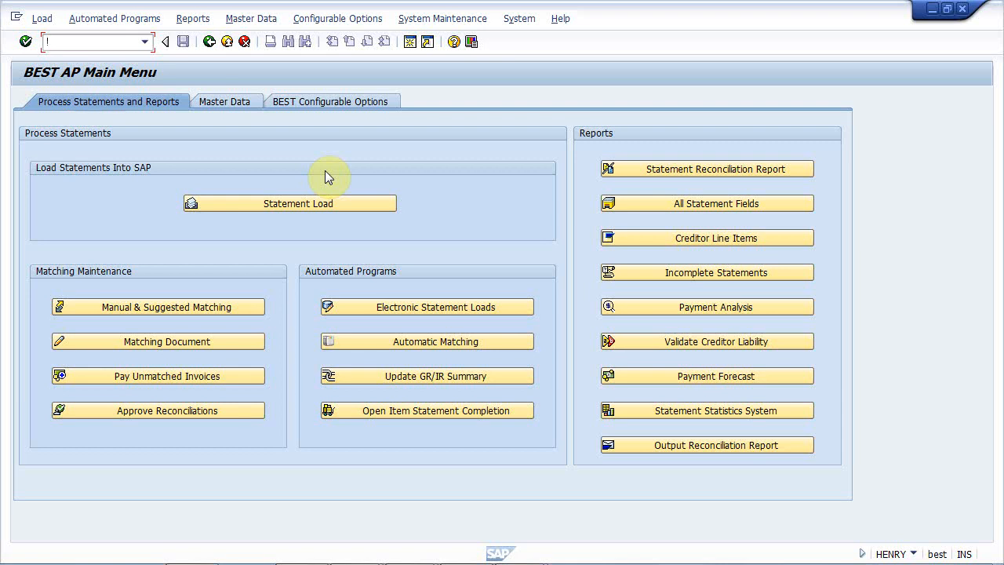
- Switch to Excel, examine the type, date, supplier document, value and 2nd reference columns of the statement spreadsheet, and return to SAP
key(alt+Tab)
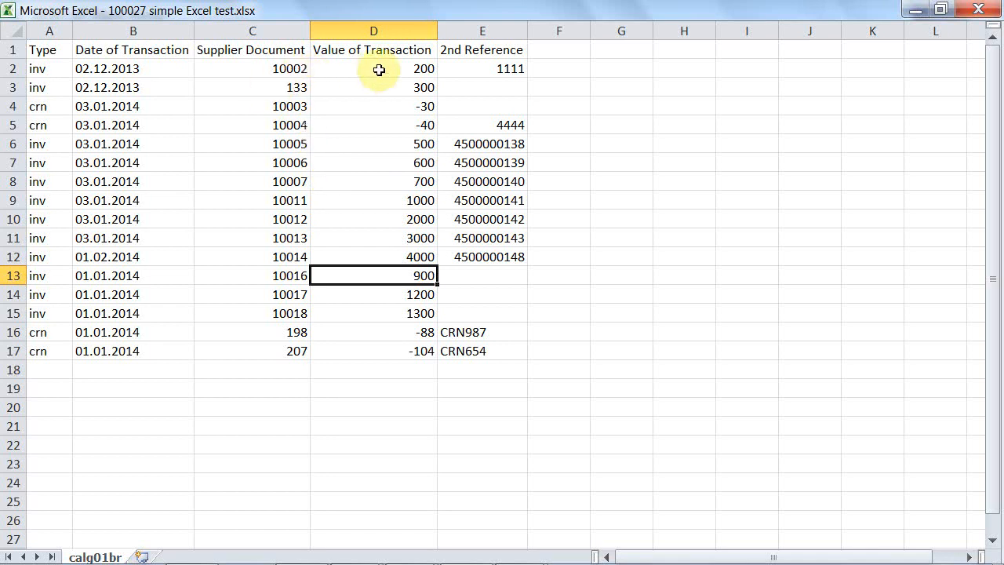
click(49, 45)
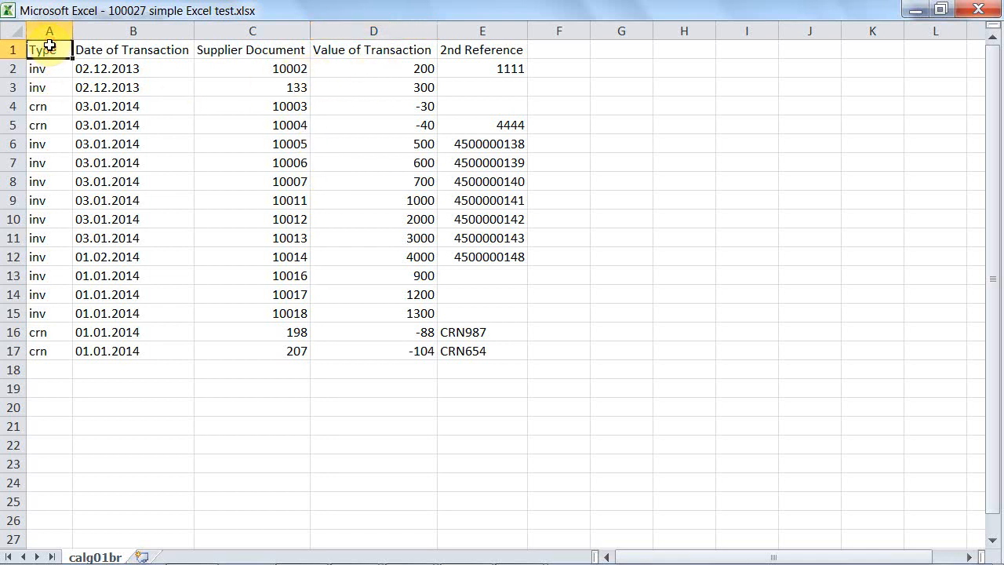
click(94, 51)
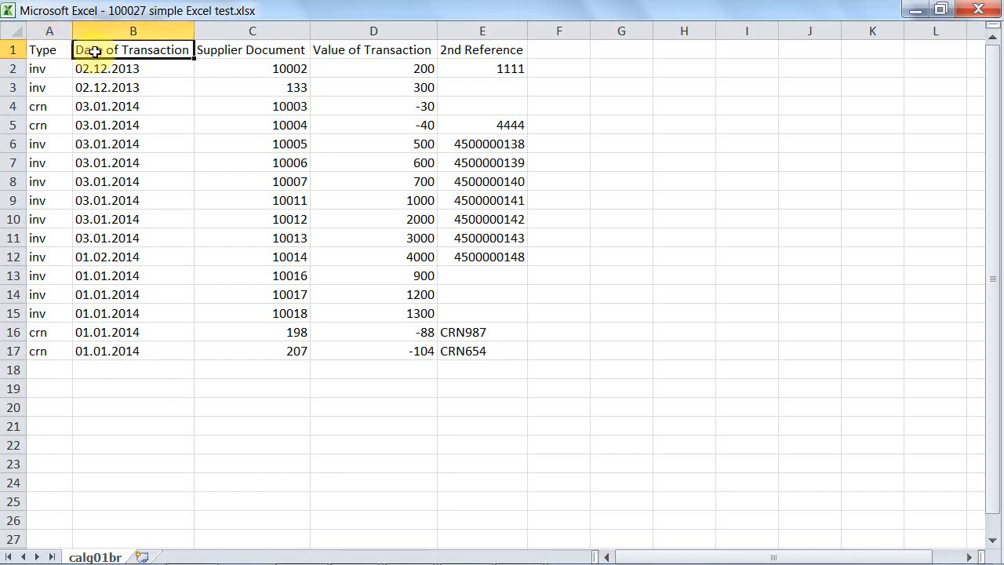
click(229, 47)
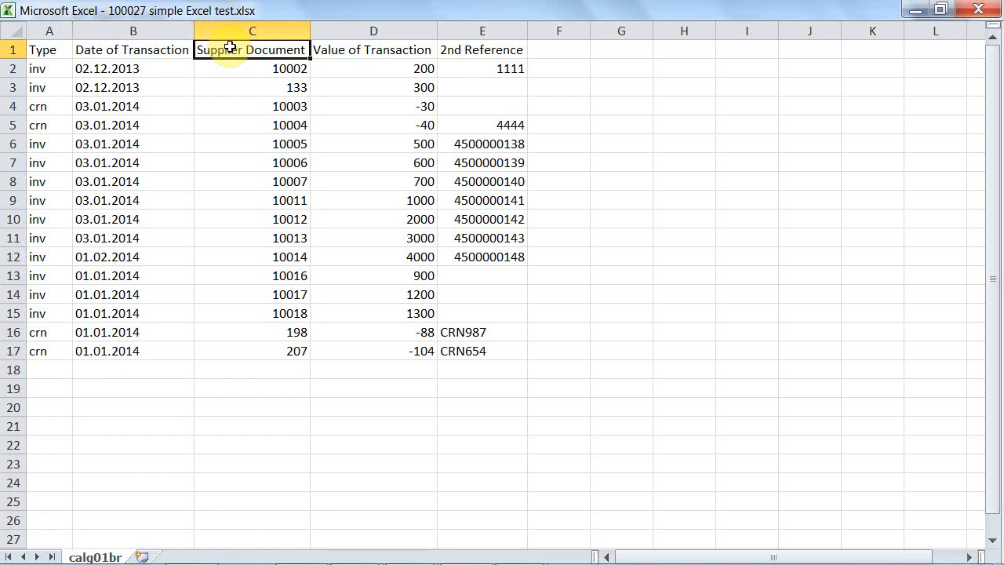
click(322, 45)
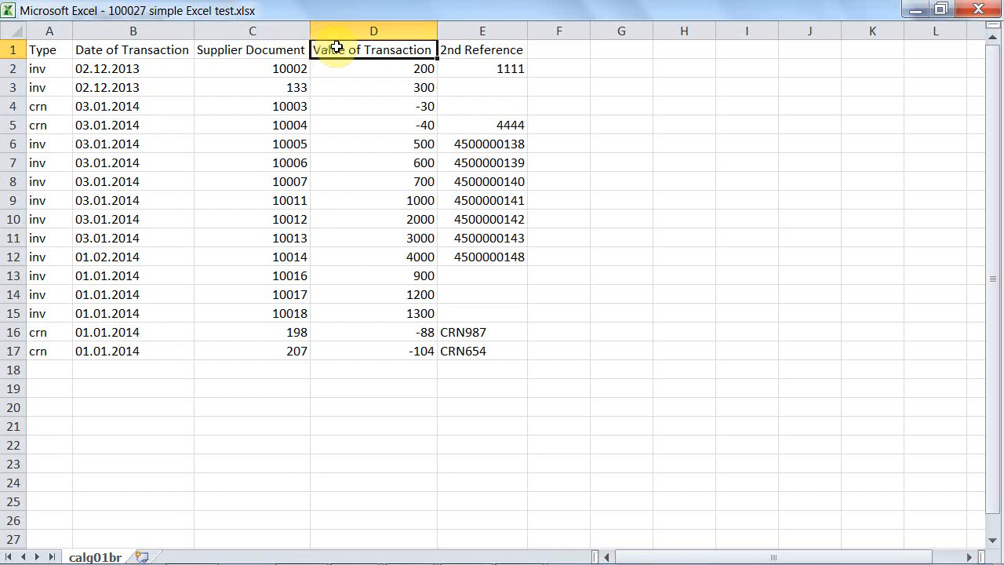
click(456, 49)
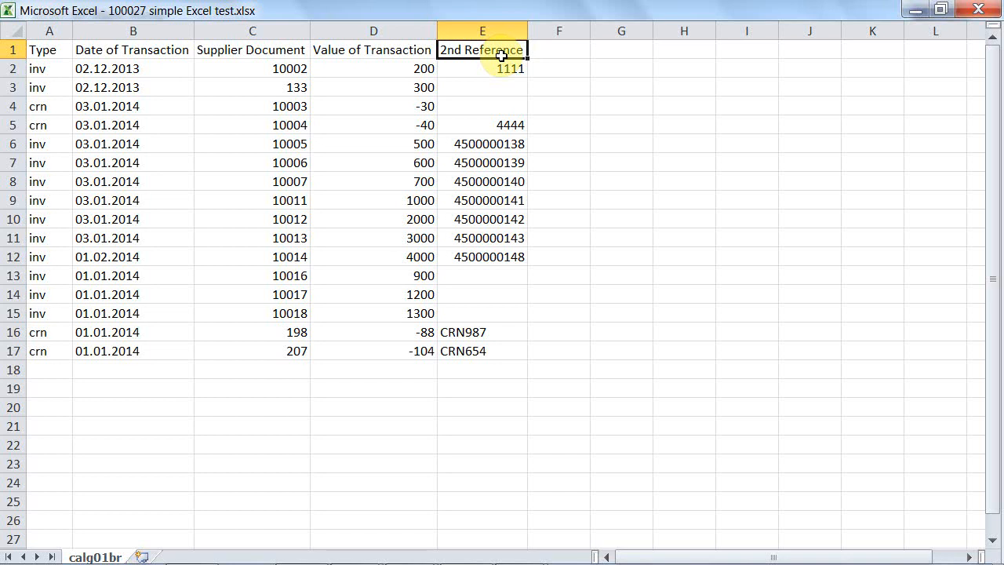
key(alt+Tab)
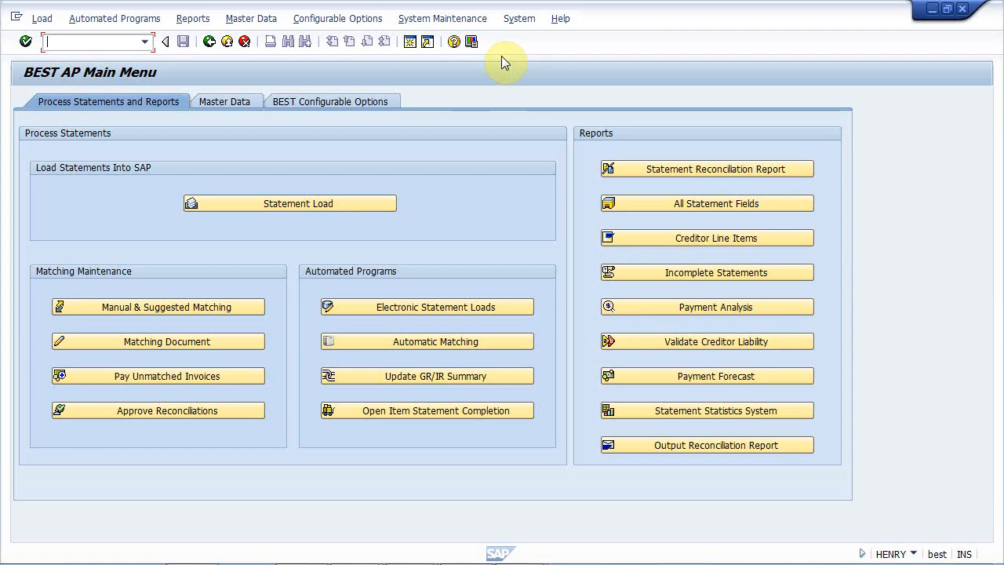
- Run a statement load for company code 0001 in ZAR, entering the demo vendor's number and the statement date 31.08.2014
click(363, 201)
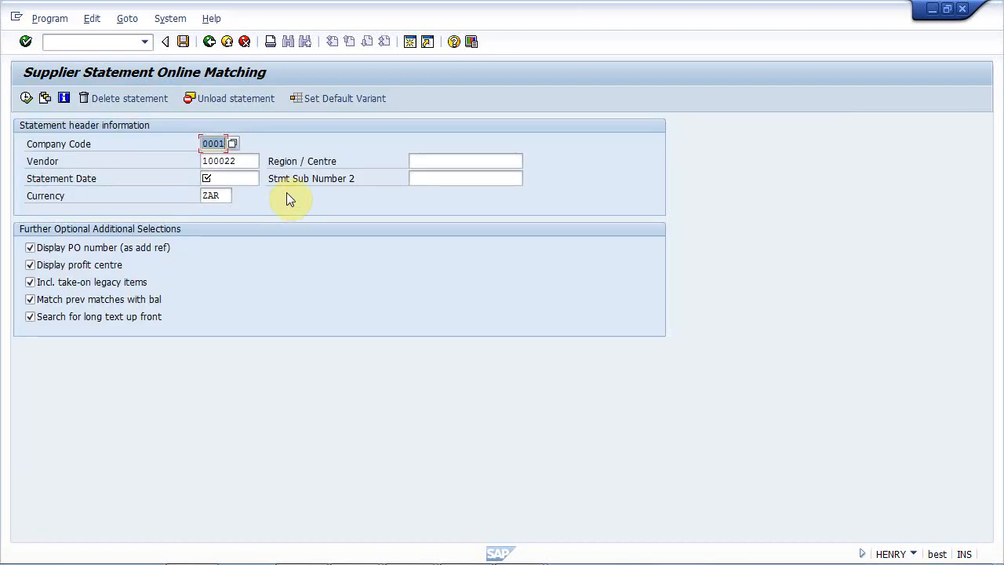
click(226, 162)
text(100027)
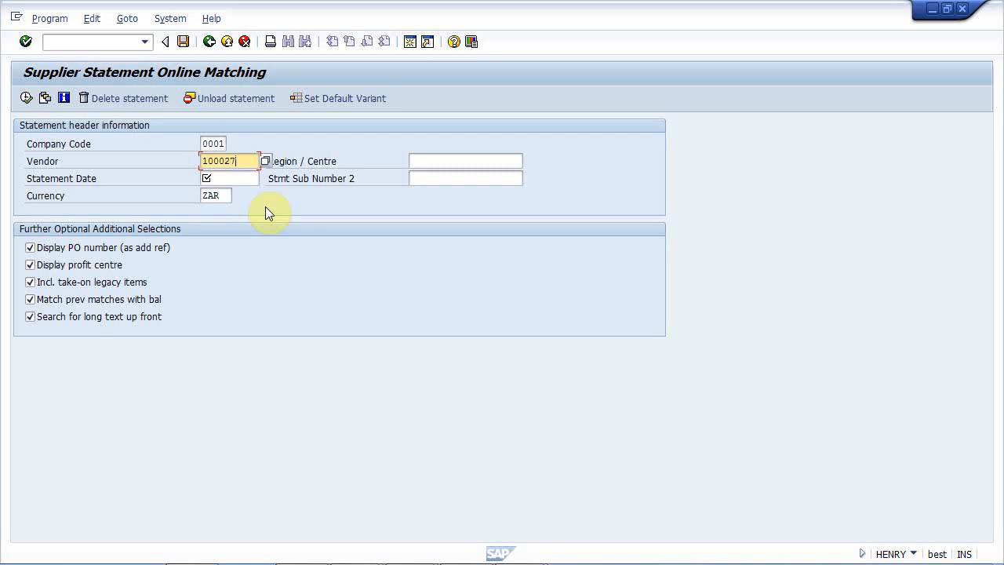
click(223, 178)
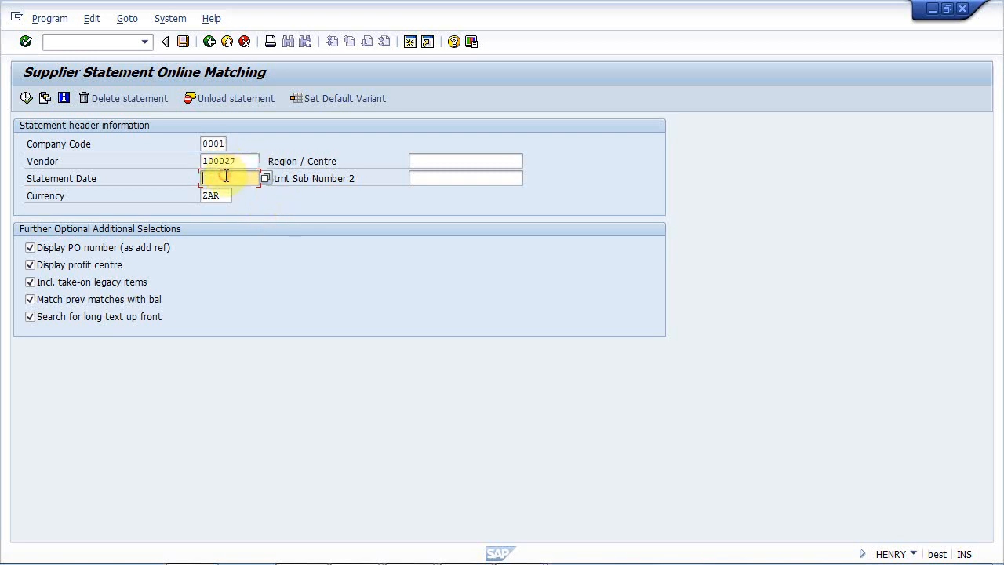
text(31.08.2014)
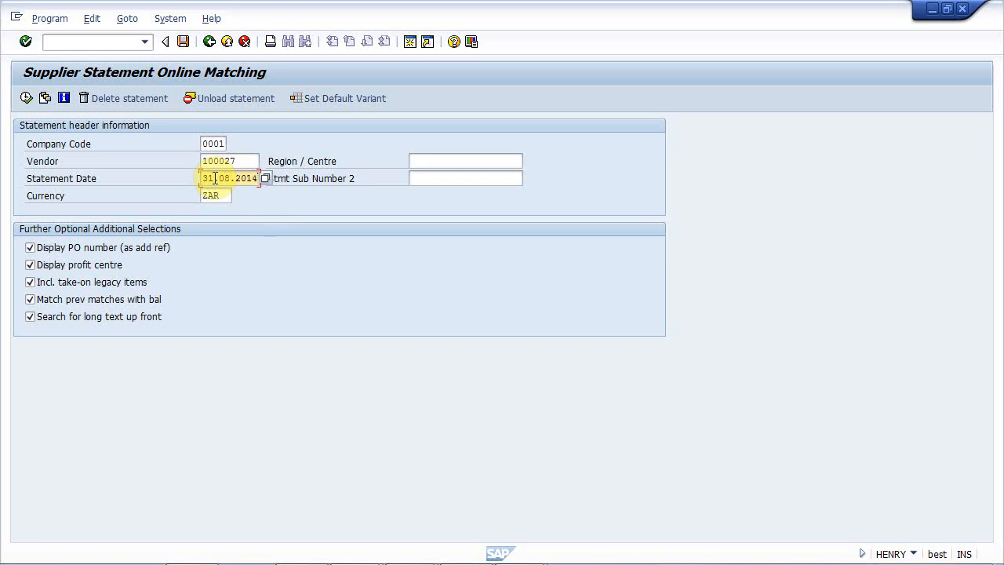
click(216, 196)
click(216, 195)
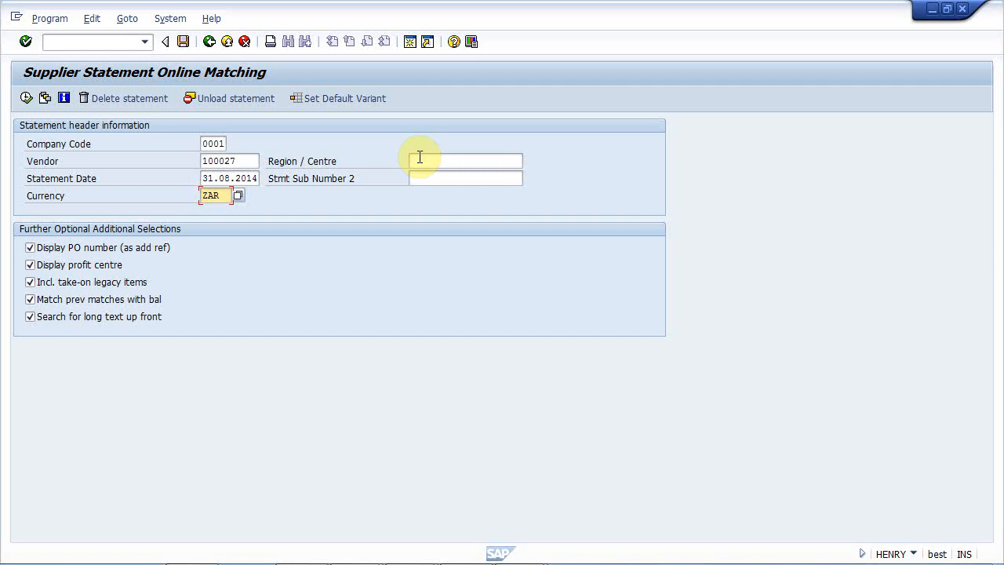
click(27, 98)
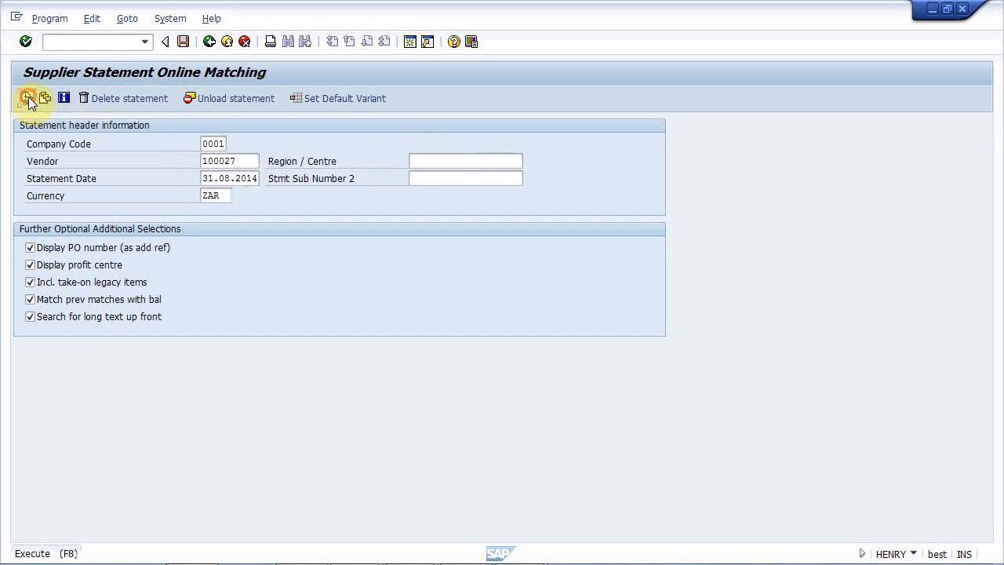
key(Return)
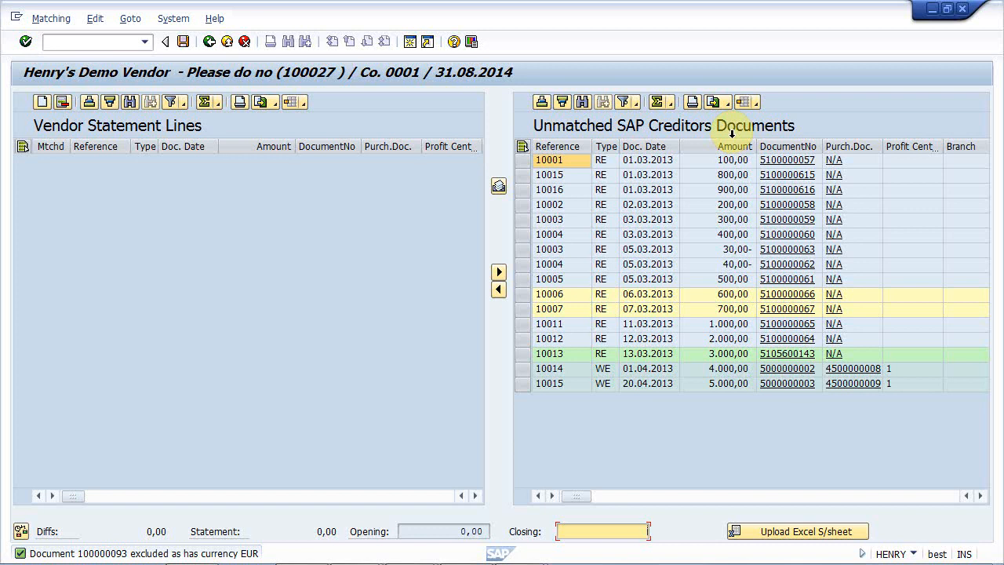
- Examine the source documents of the unmatched 800,00, 600,00 and 4.000,00 SAP items, returning to the matching screen after each
click(775, 176)
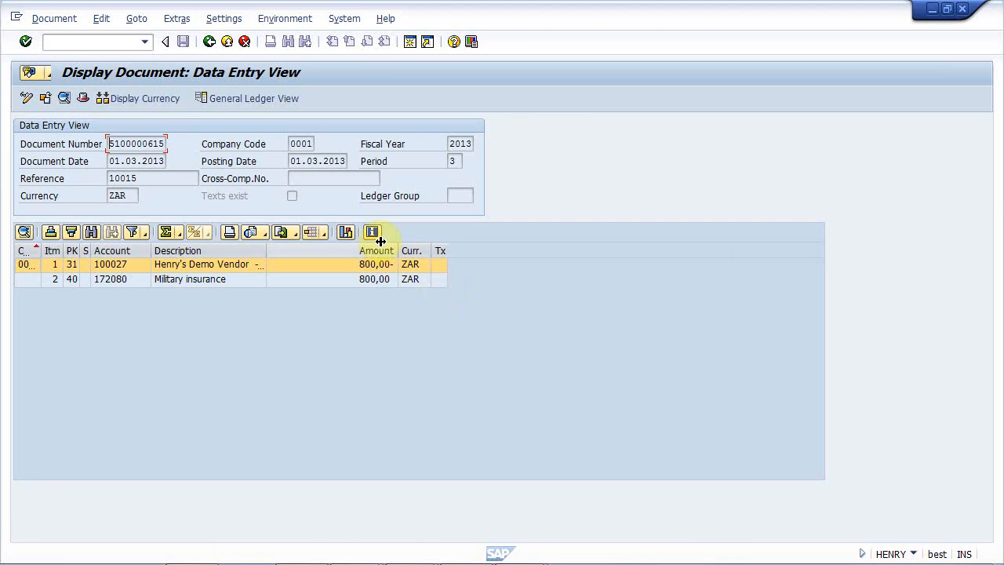
click(209, 44)
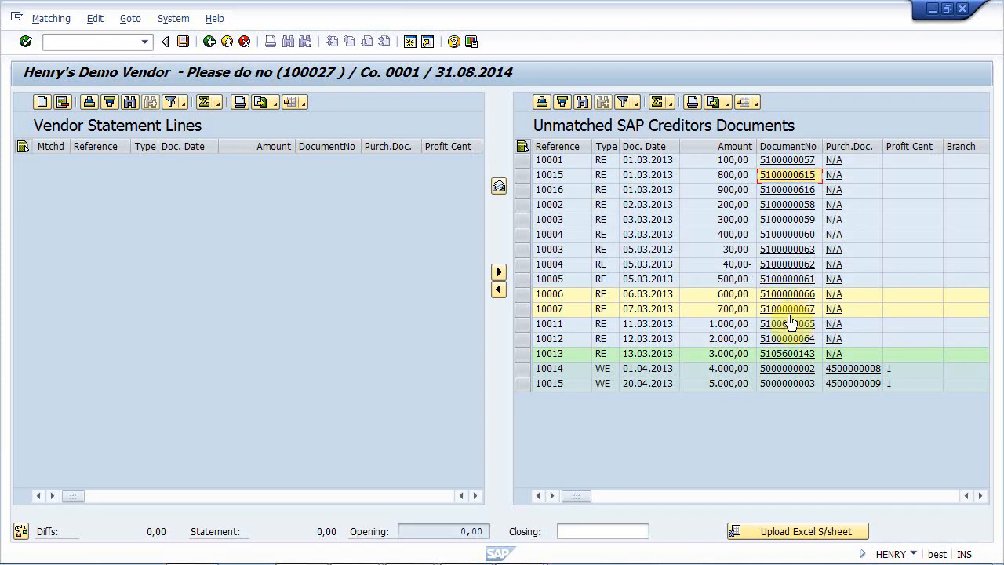
click(787, 295)
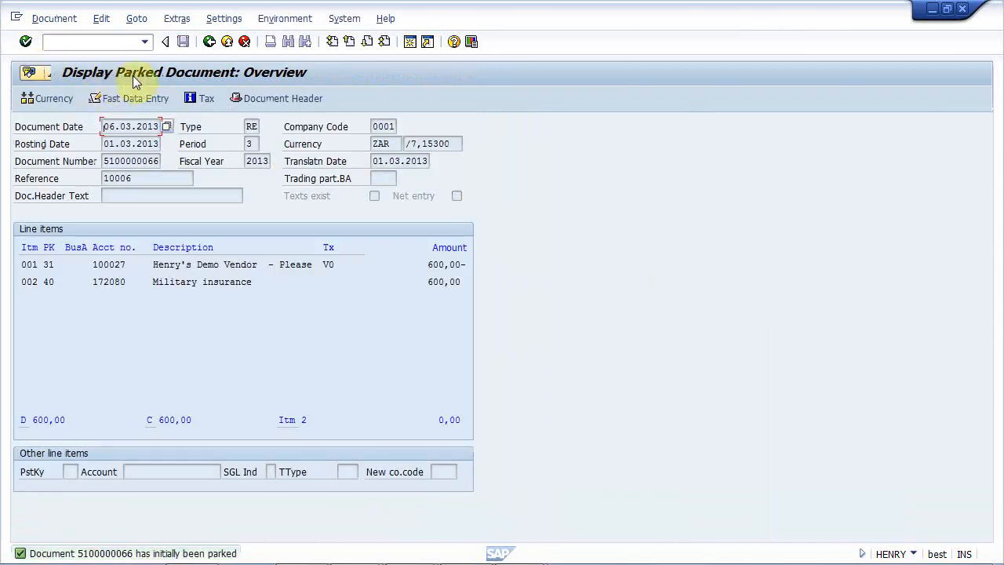
click(209, 40)
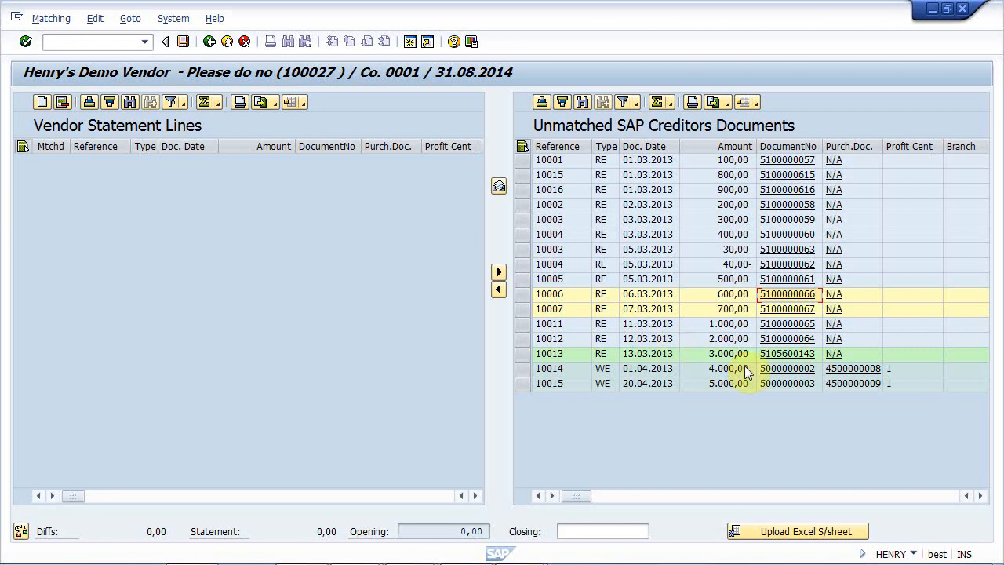
click(781, 370)
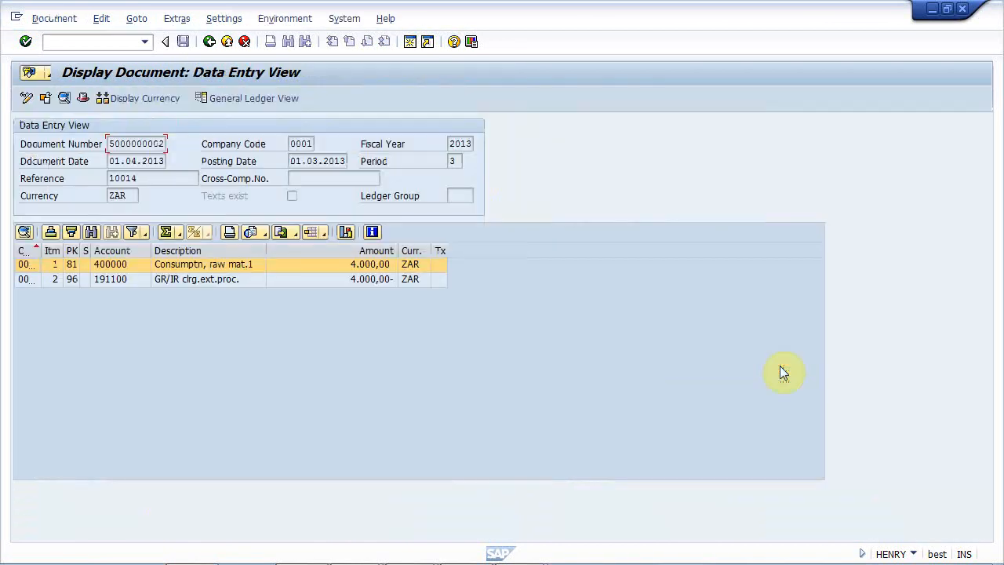
click(208, 41)
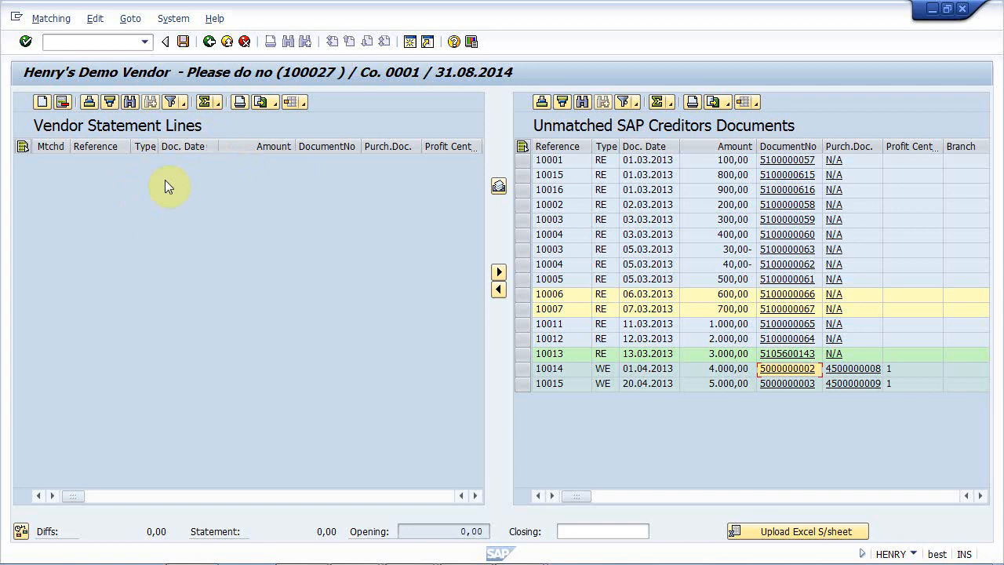
- Upload the "simple Excel test" statement file from D:\BEST Demo in Excel format with DD/MM/YYYY or DD.MM.YYYY dates
click(754, 532)
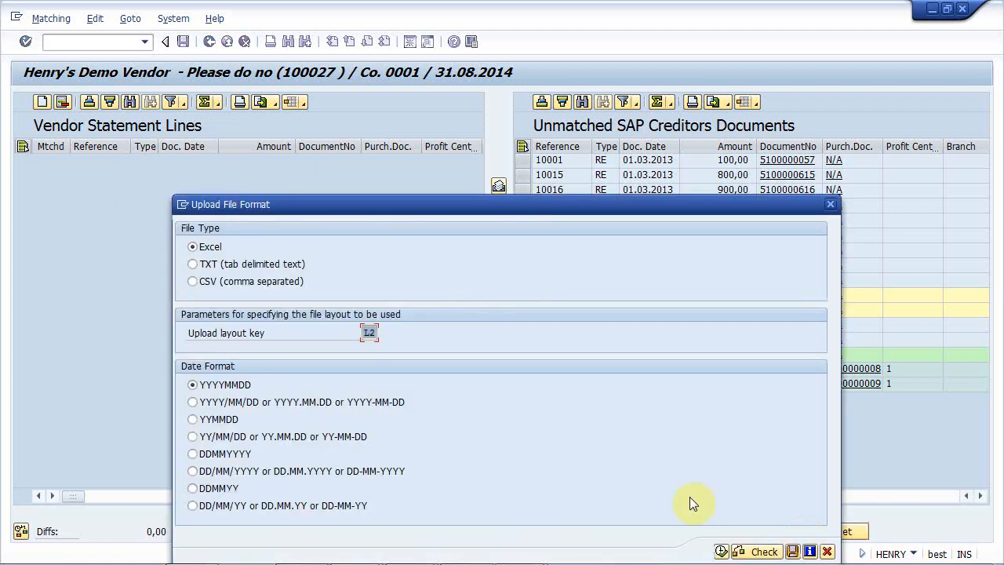
click(226, 472)
click(721, 551)
click(465, 141)
click(208, 179)
double_click(208, 178)
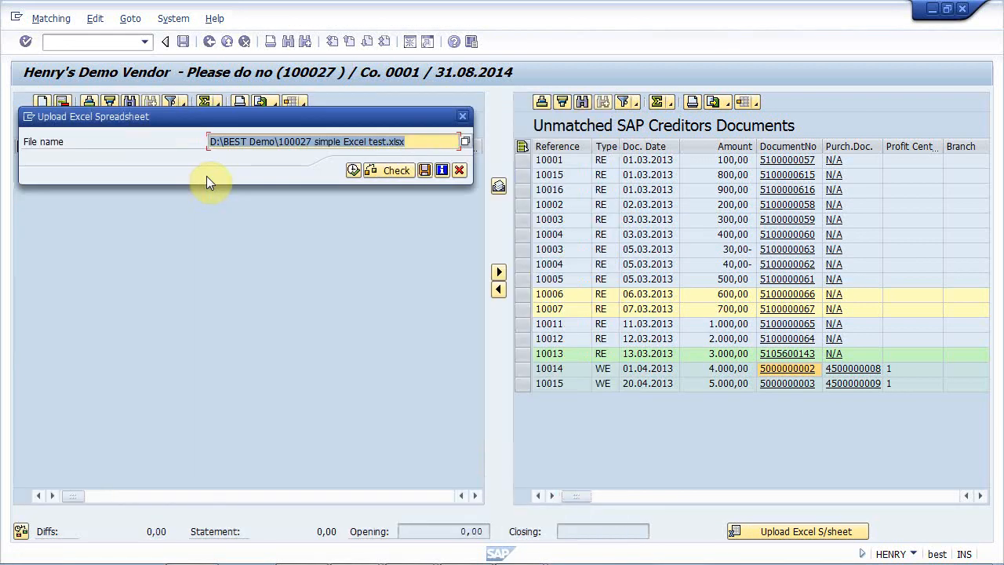
click(350, 170)
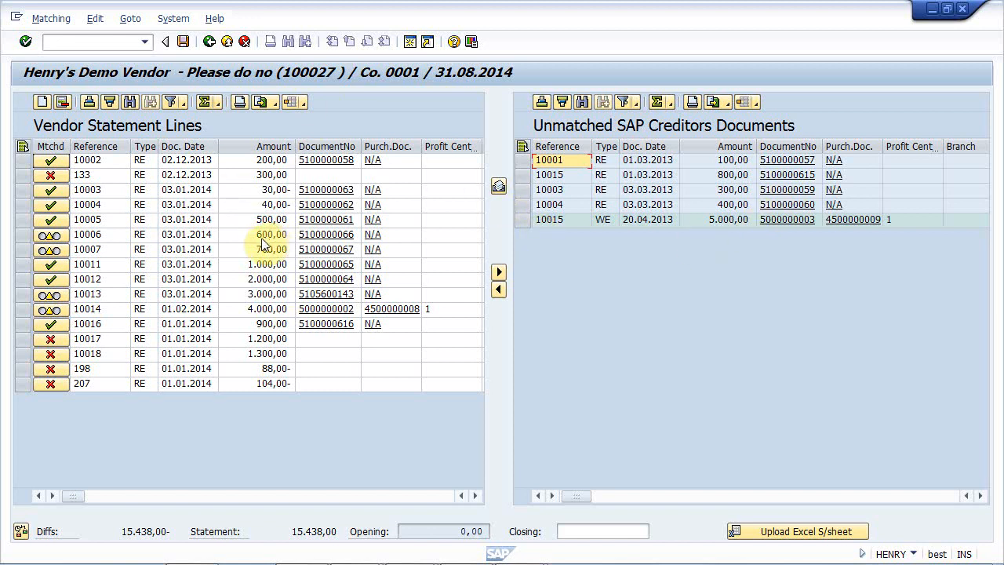
- Examine the matching status of vendor statement lines 10002, 133 and 10006
click(23, 162)
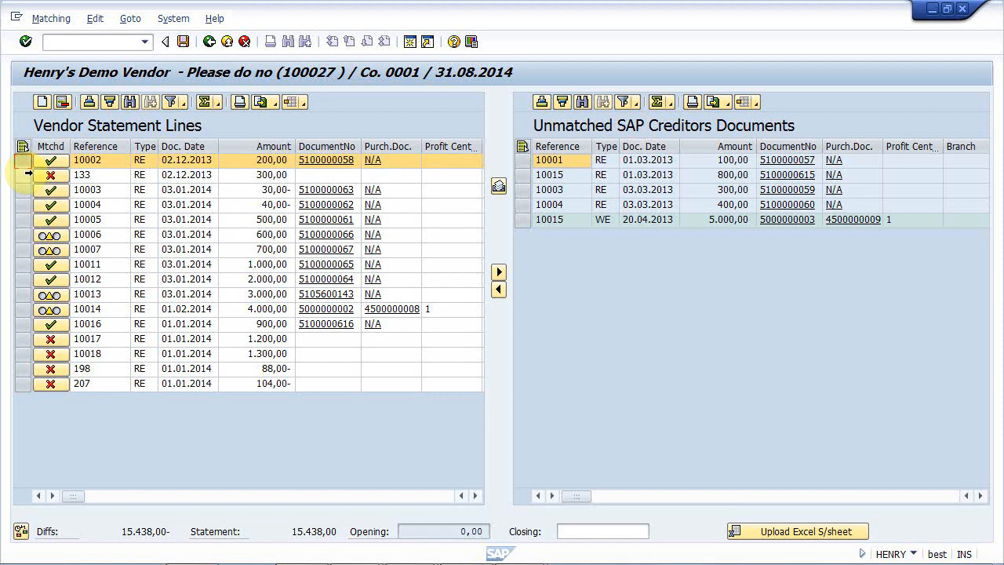
click(24, 174)
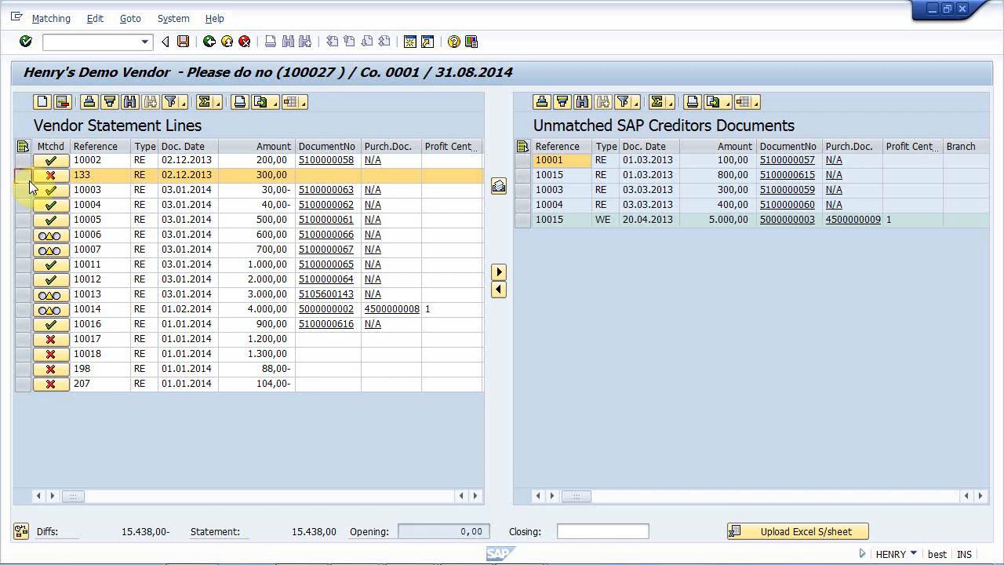
click(23, 234)
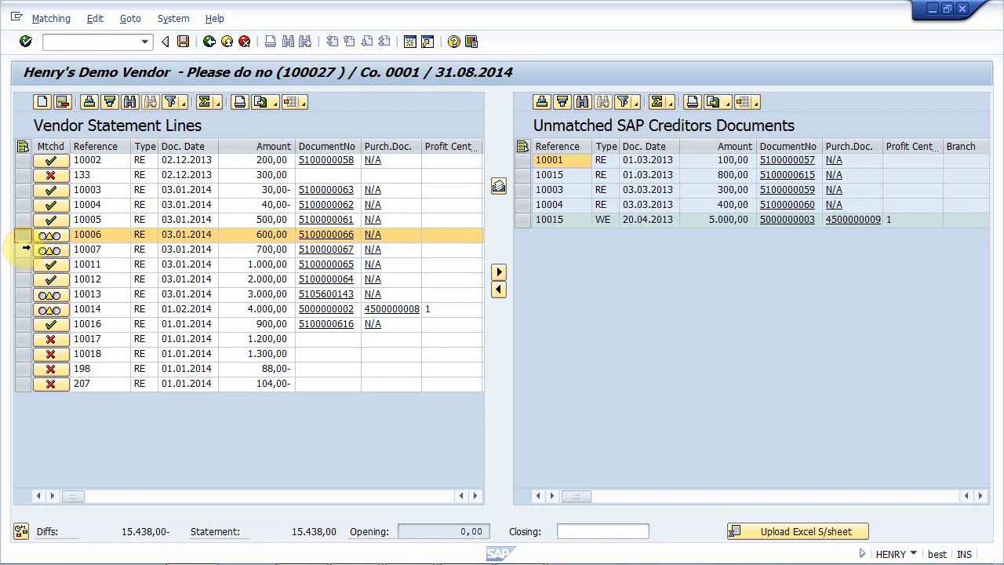
- Set the closing balance to 15438, load the vendor statement and acknowledge the completion message
click(586, 528)
text(15433)
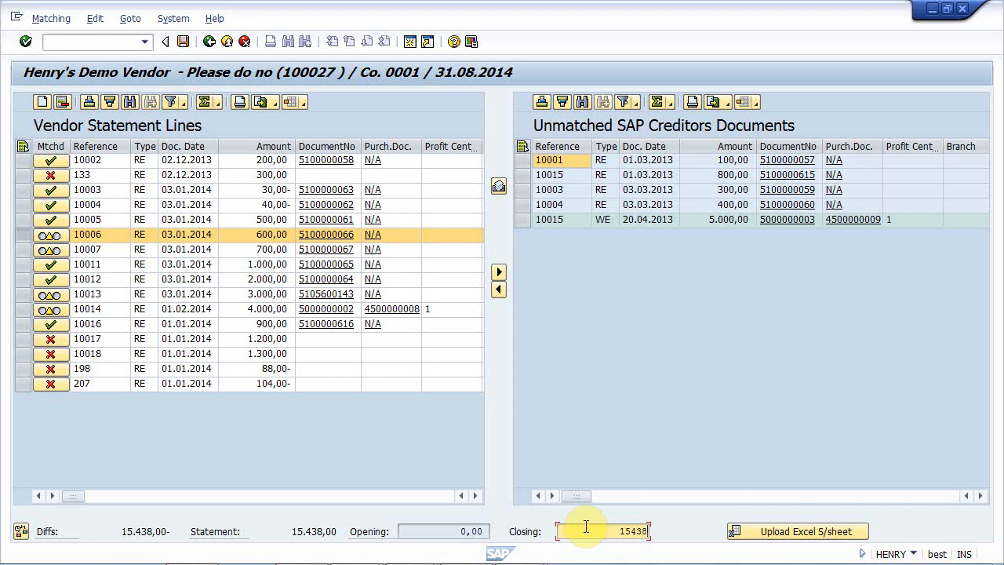
click(503, 190)
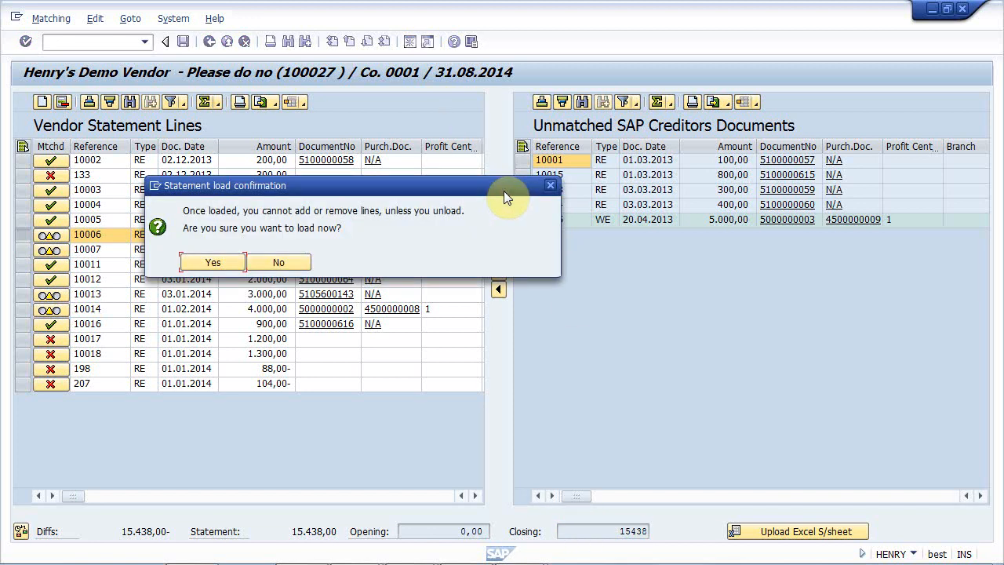
click(217, 259)
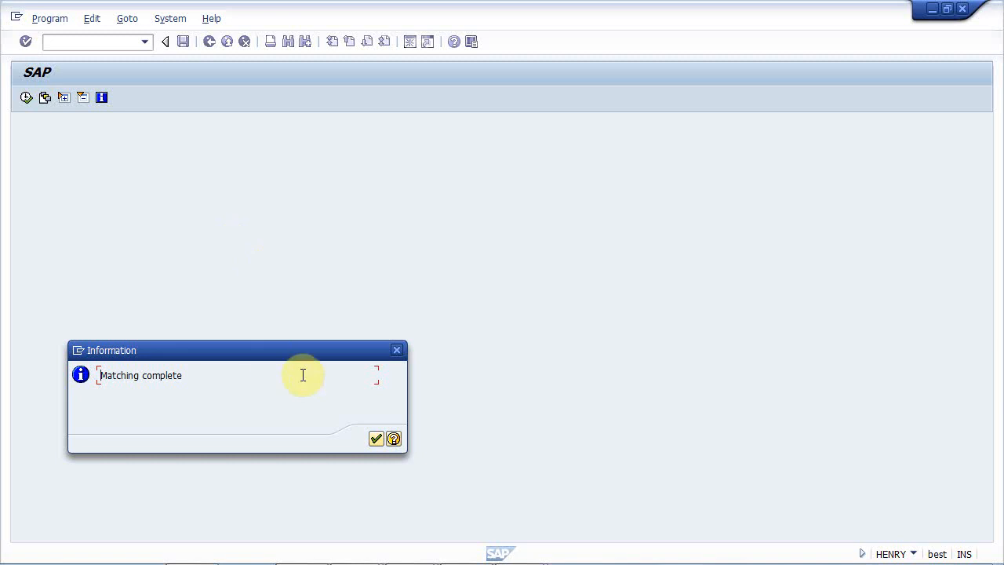
click(375, 438)
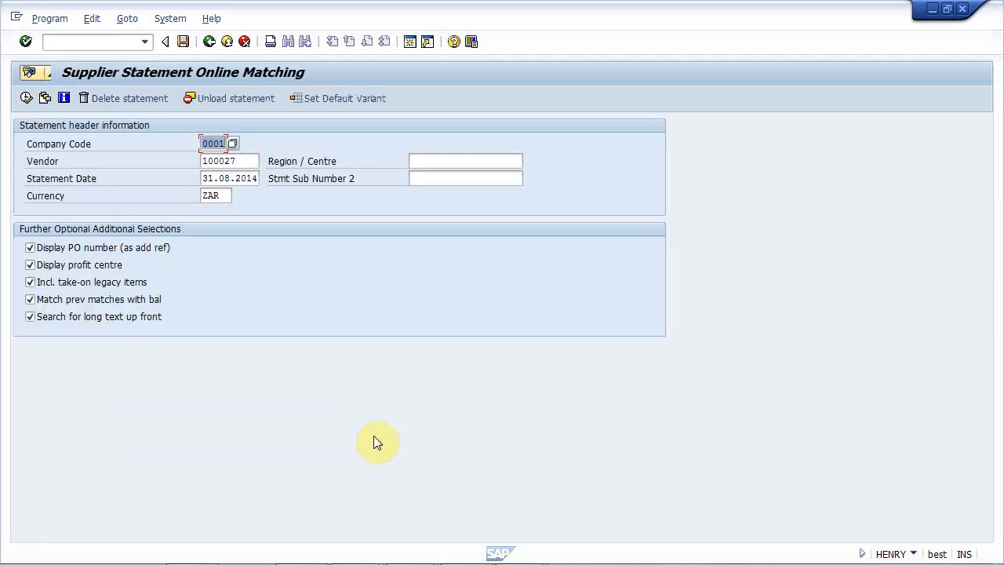
- Run the Statement Reconciliation Report for the demo vendor in company code 0001, with the current reconciliation type
click(210, 42)
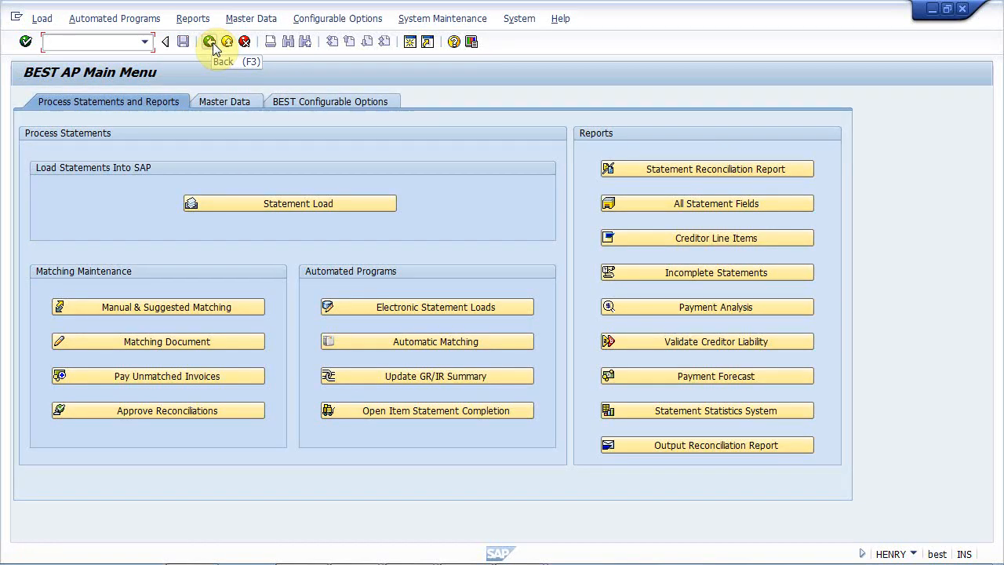
click(672, 168)
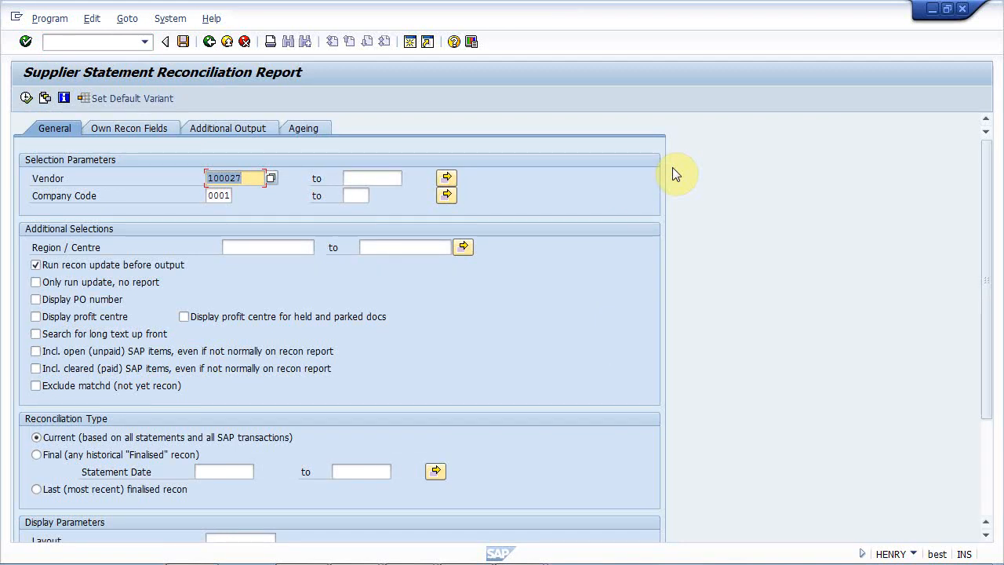
click(26, 98)
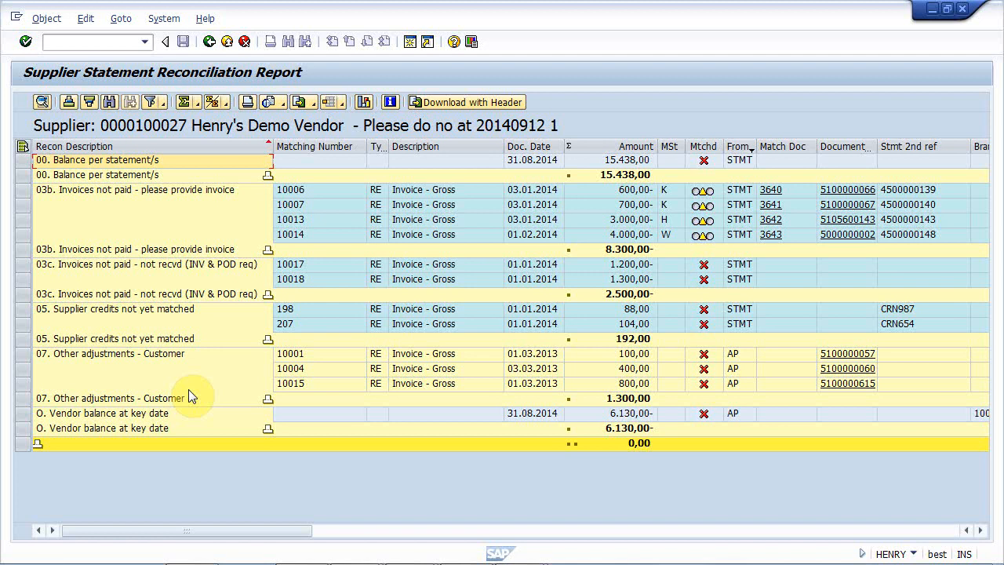
- Examine the unpaid invoice and supplier credit categories, and compare the items sourced from the statement with those from AP
click(166, 212)
click(167, 267)
click(160, 311)
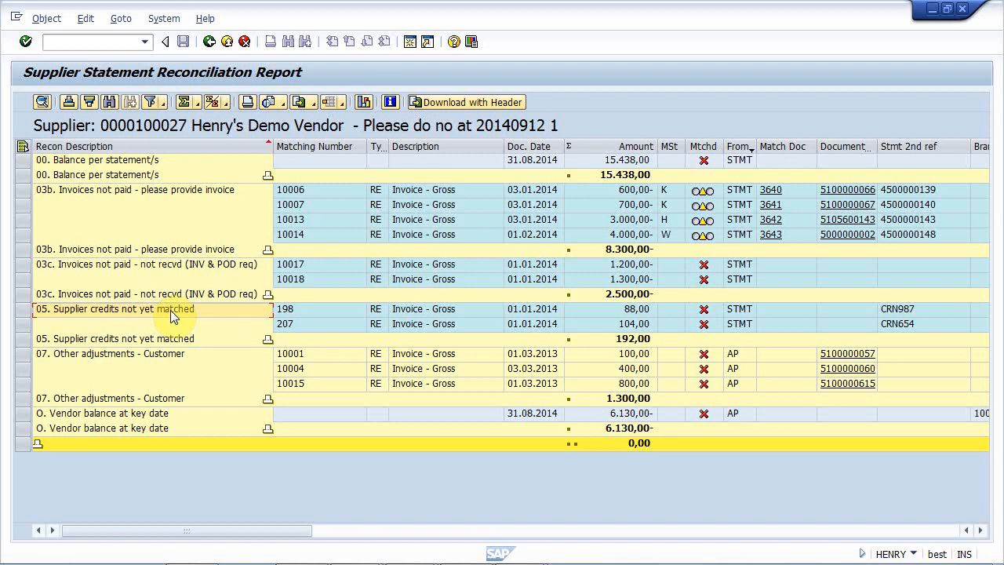
click(732, 190)
click(738, 357)
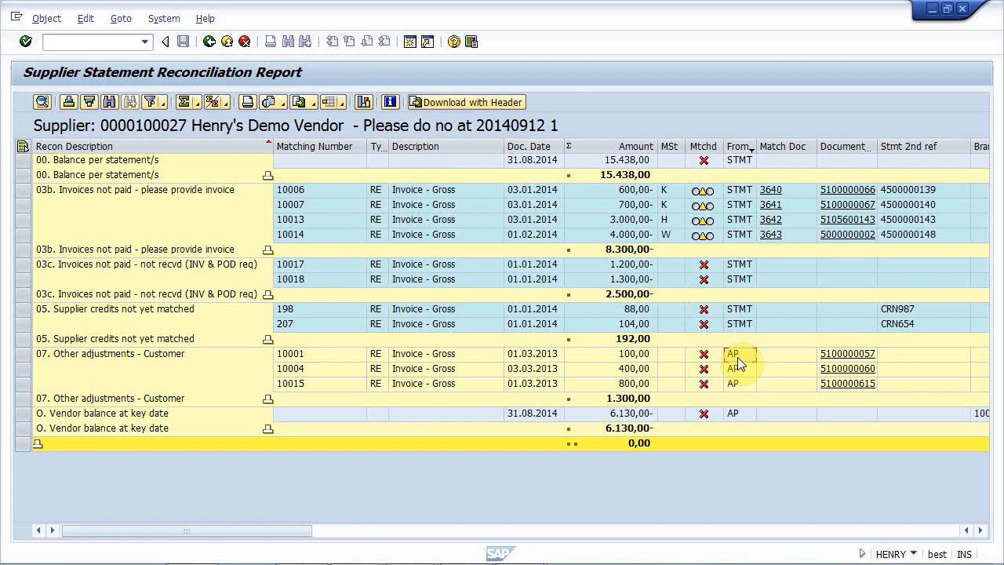
- Examine the matching status and the linked SAP document of invoice 10006, returning to the reconciliation report
click(665, 190)
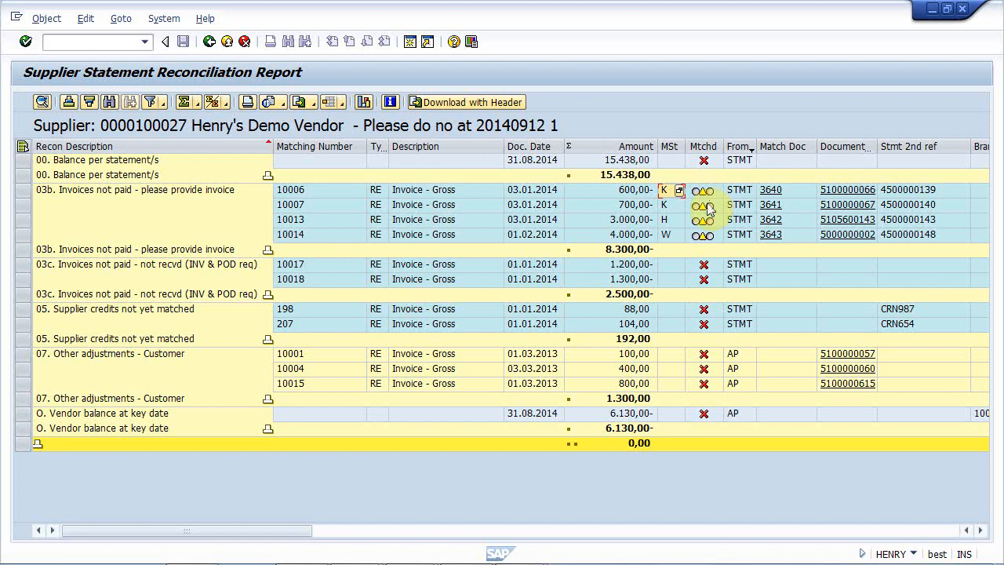
click(846, 190)
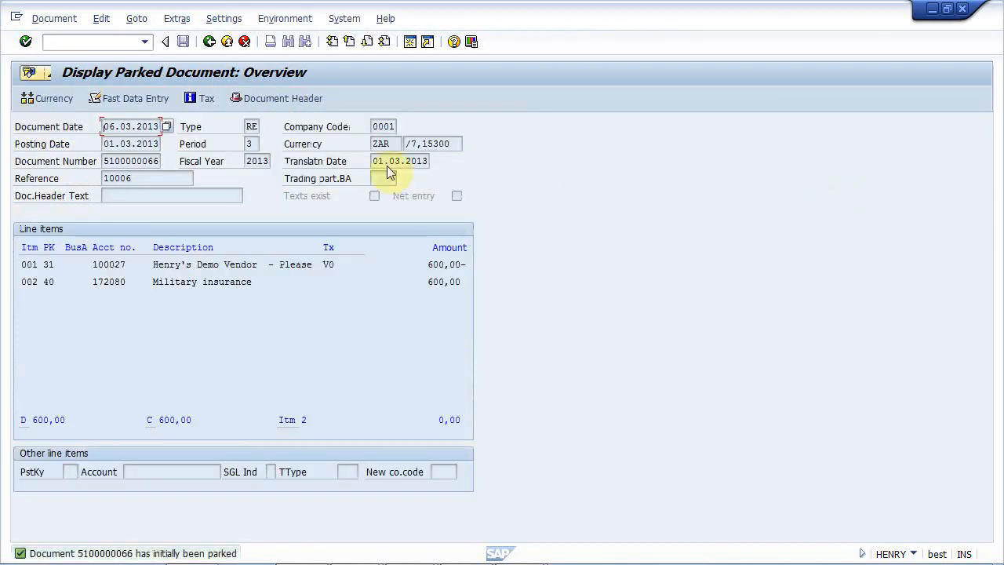
click(209, 41)
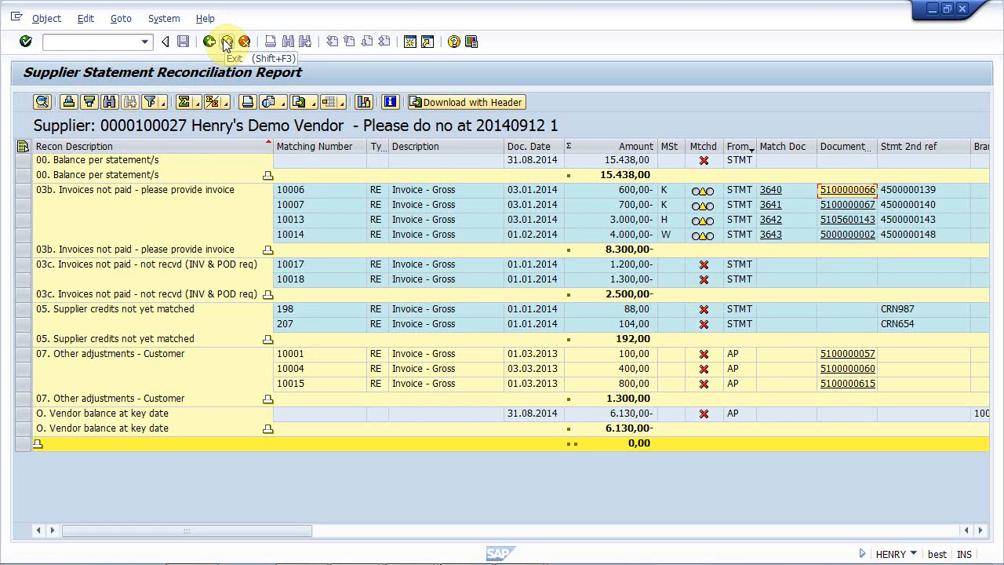
- Switch to Adobe Reader and examine the reconciliation summary and details in "Transnet example recon.pdf"
key(alt+Tab)
key(alt+Tab)
key(alt+Tab)
key(alt+Tab)
key(alt+Tab)
key(alt+Tab)
key(alt+Tab)
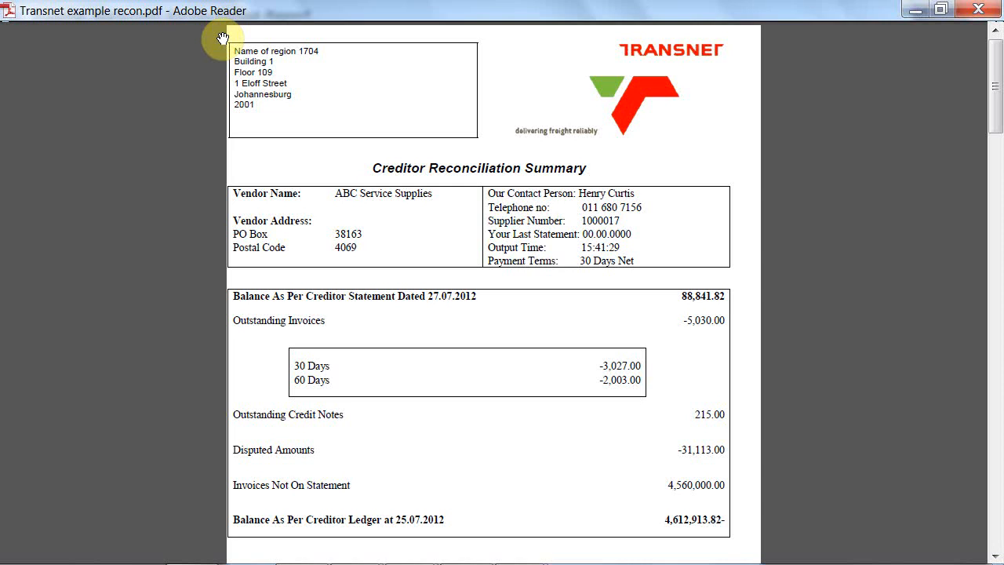
scroll(223, 38, down, 10)
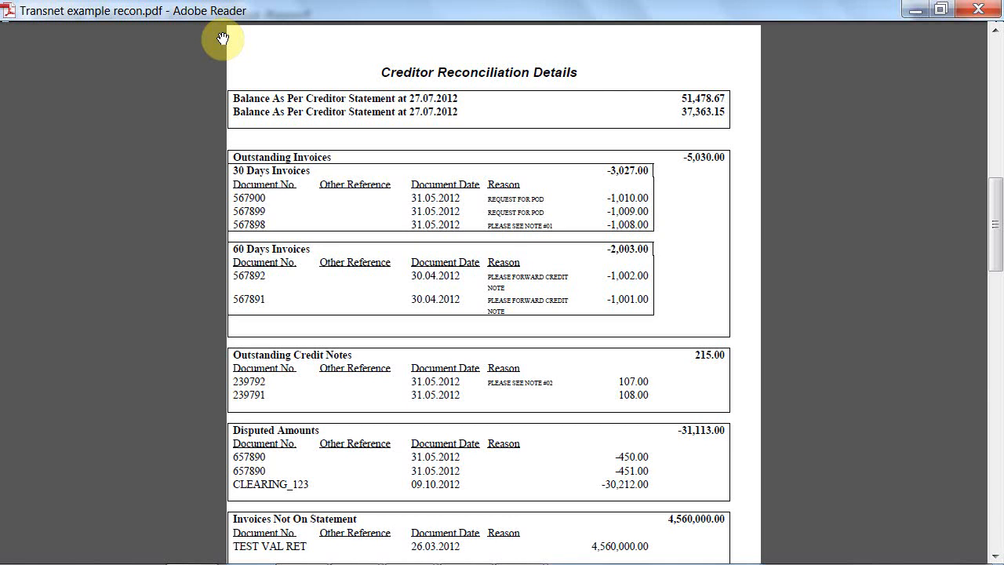
- Examine the supplier reconciliation summary in "Dis-Chem big recon.pdf" and switch back to the SAP reconciliation report
key(alt+Tab)
key(Tab)
key(Tab)
key(Tab)
key(Tab)
key(Tab)
key(Tab)
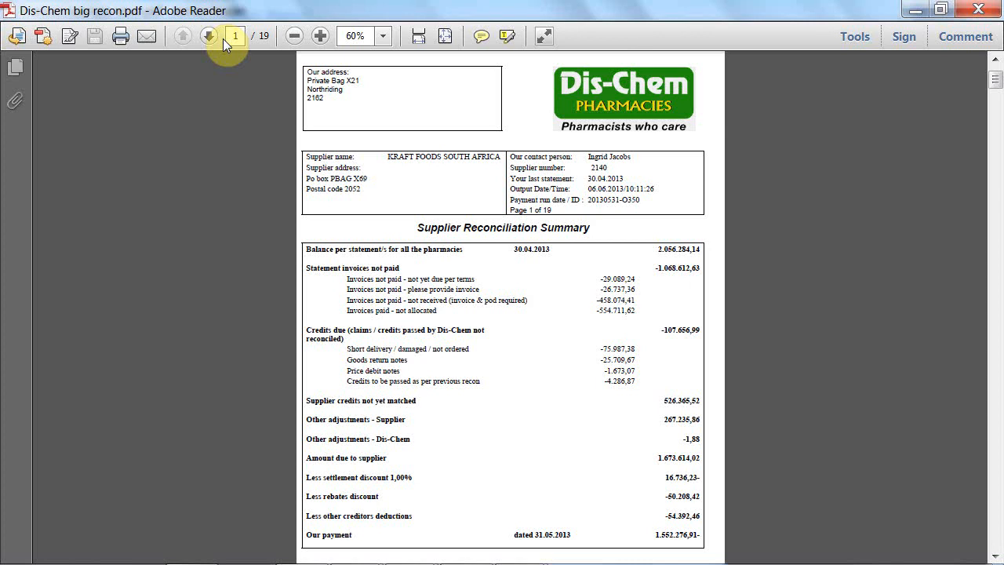
key(alt+Tab)
key(alt+Tab)
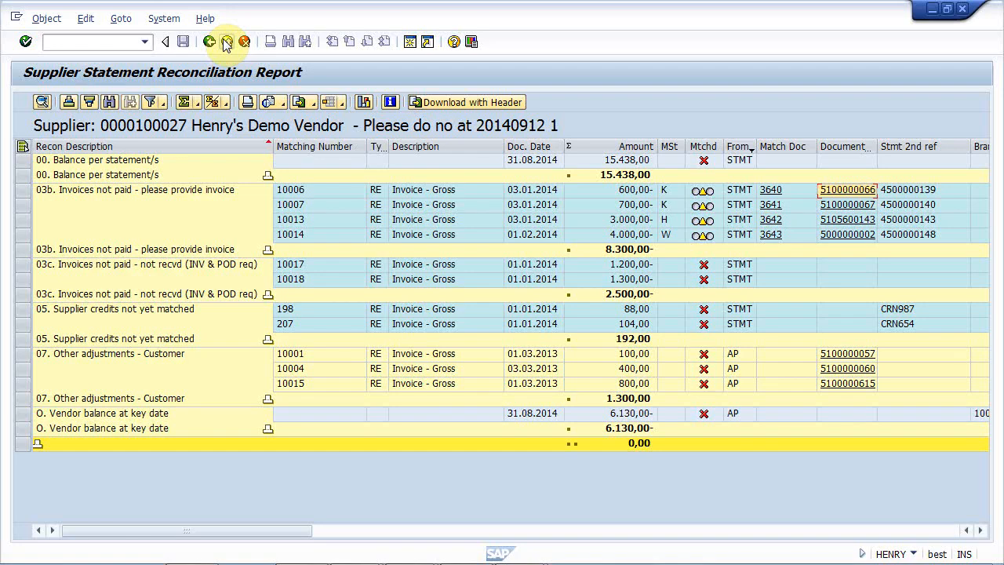
- Rerun the reconciliation report for multiple suppliers using a saved selection variant
click(226, 42)
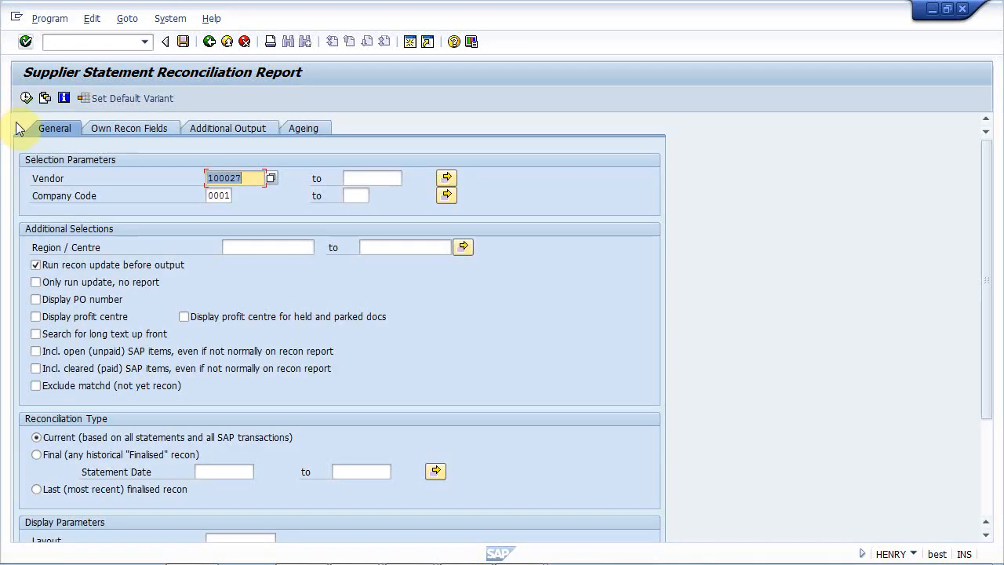
click(44, 98)
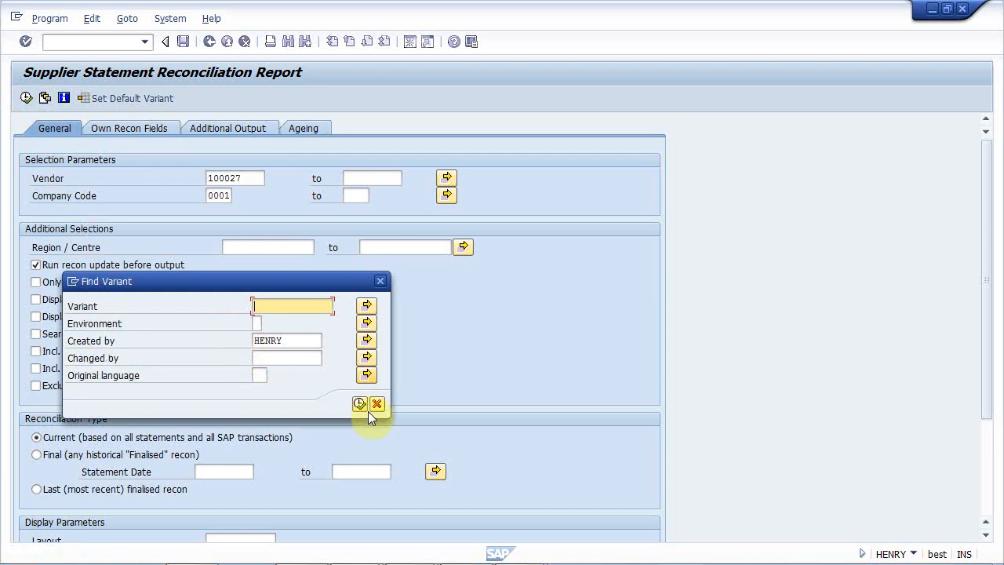
click(360, 406)
double_click(132, 262)
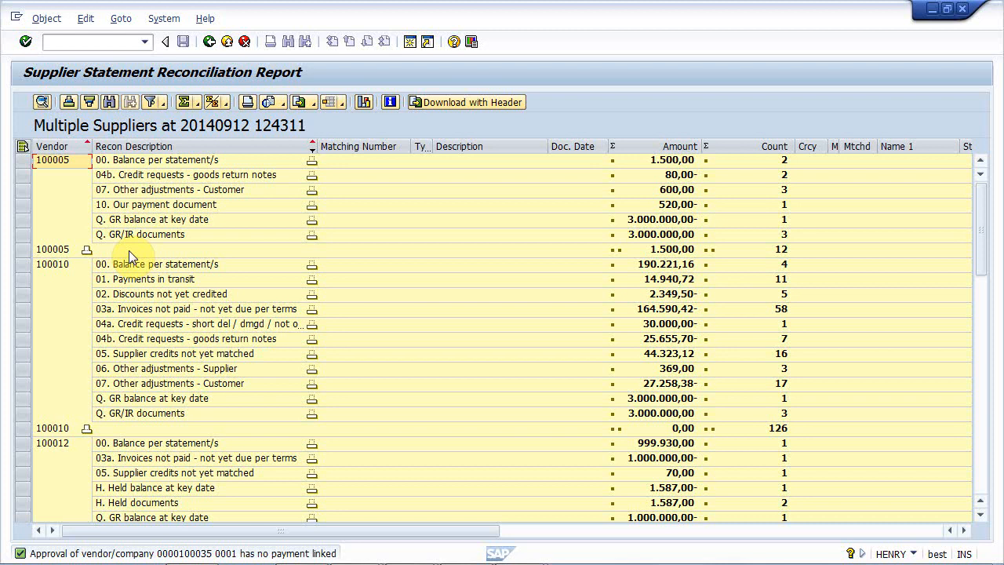
- Examine the Amount and Count columns, and expand the first vendor's "04b. Credit requests - goods return notes" subtotal
click(672, 146)
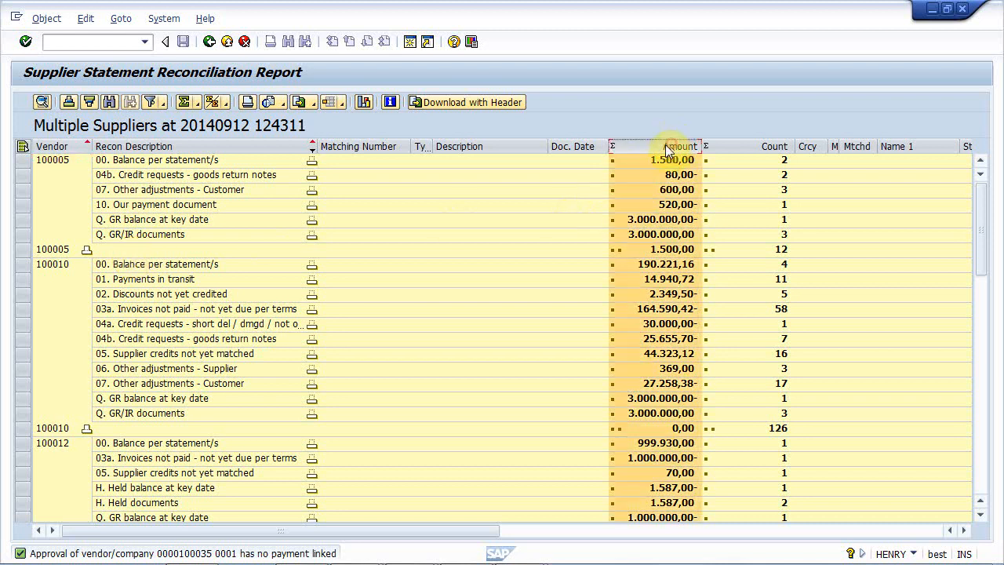
click(743, 147)
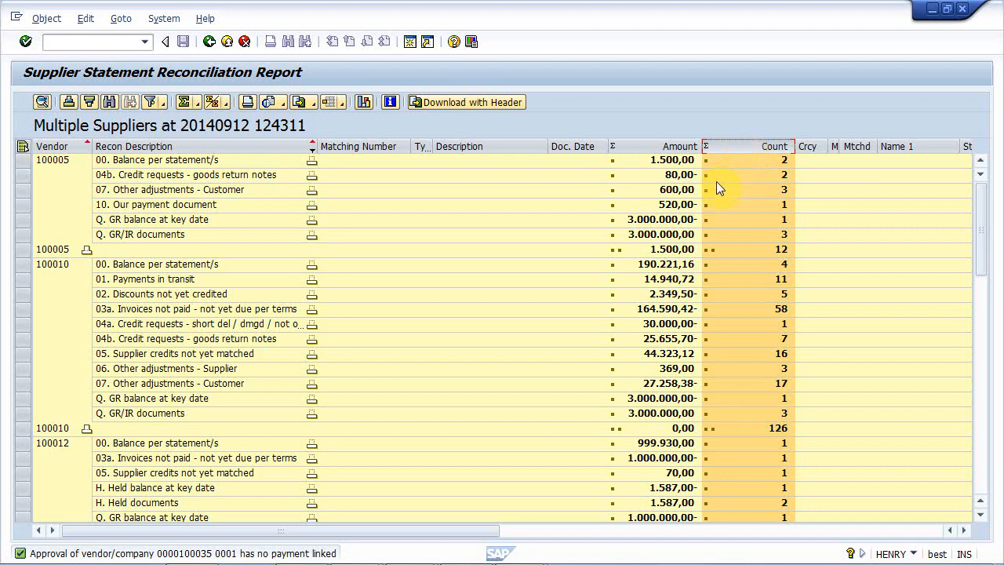
click(311, 176)
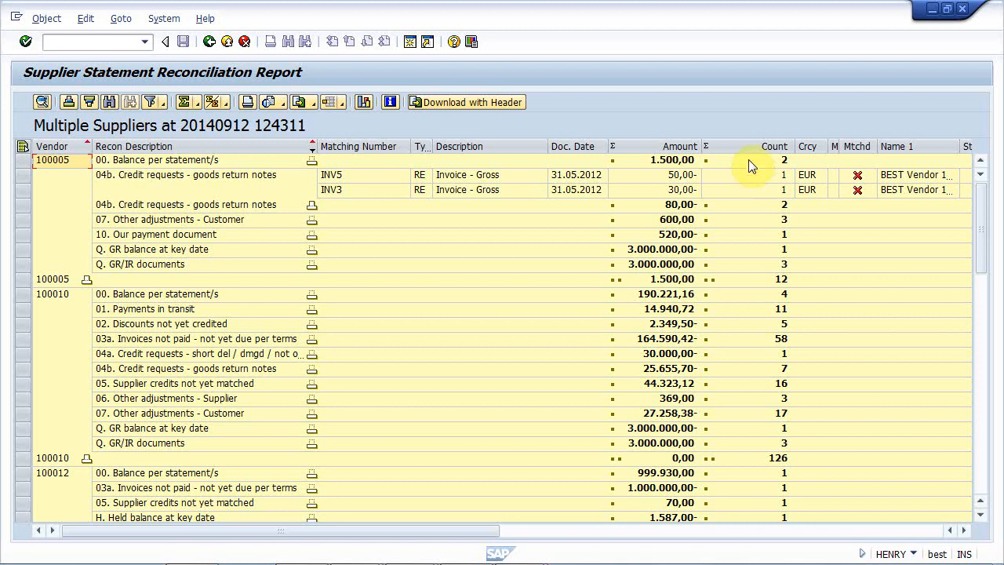
- Apply the saved layout with one row per vendor and a column per reconciliation category, and examine its amounts and totals
click(342, 107)
click(349, 122)
click(232, 248)
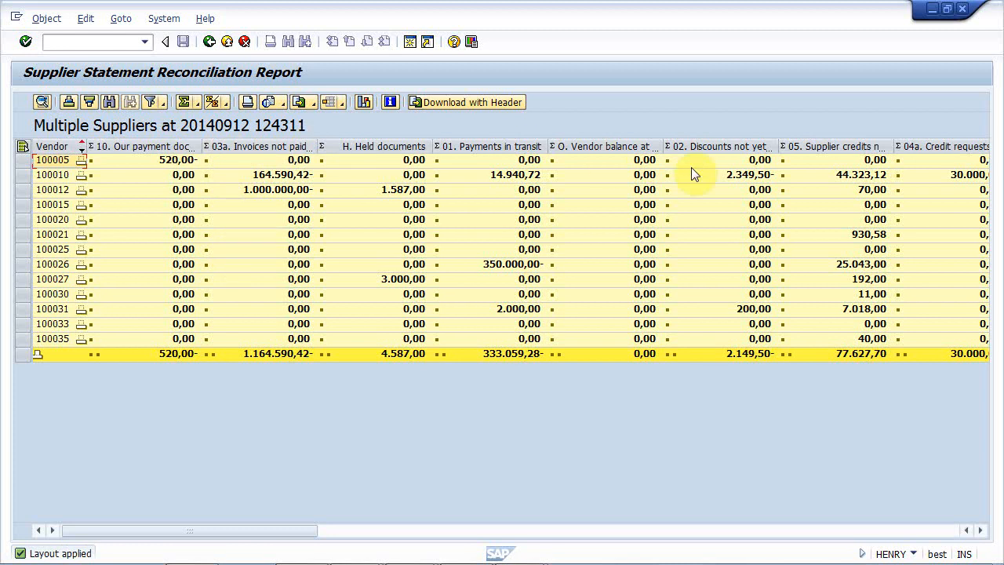
click(185, 160)
click(59, 190)
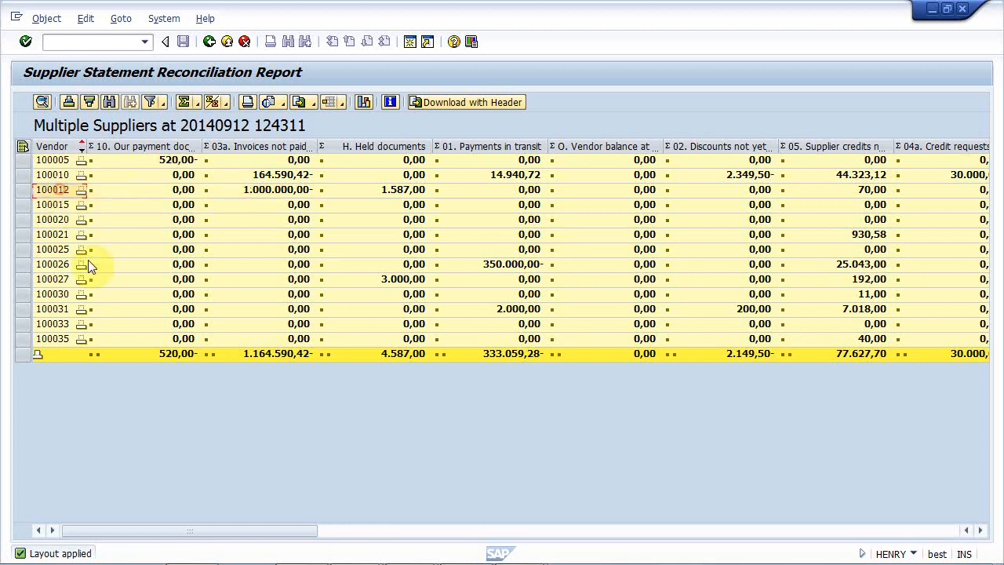
click(175, 354)
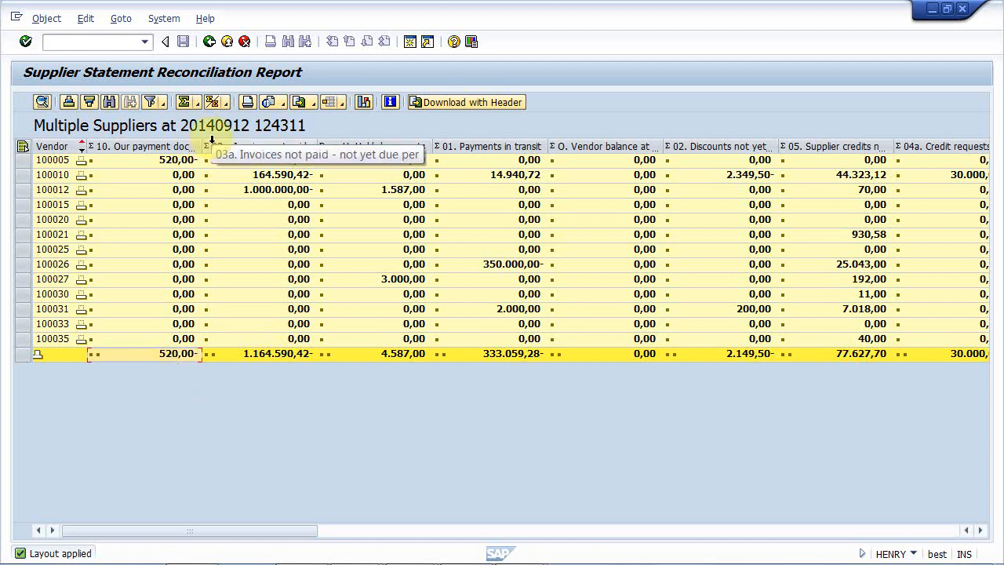
- Apply the saved layout that groups "03c. Invoices not paid - not recvd" by vendor name, and examine the vendors listed
click(341, 106)
click(346, 123)
double_click(201, 263)
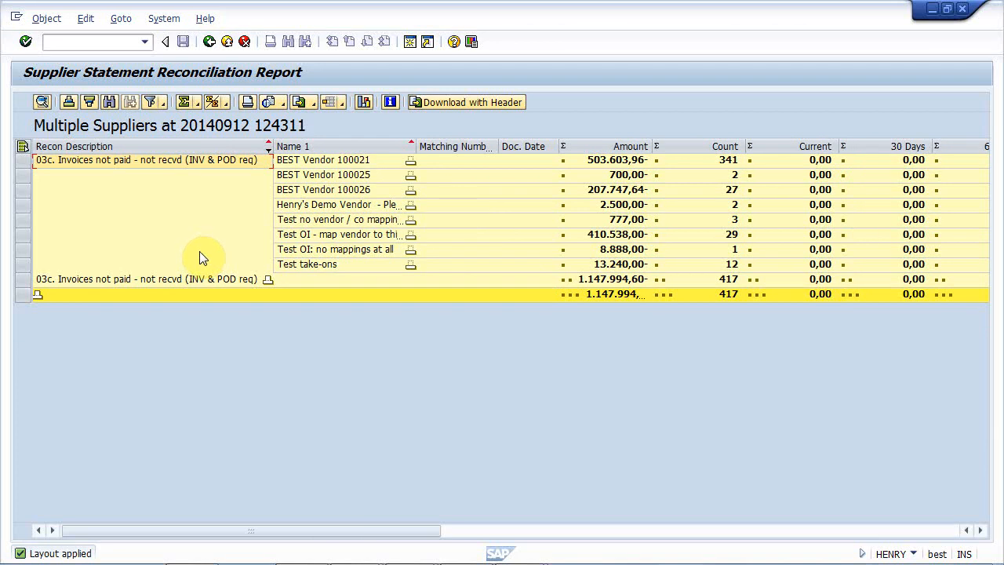
click(346, 160)
click(350, 189)
click(347, 206)
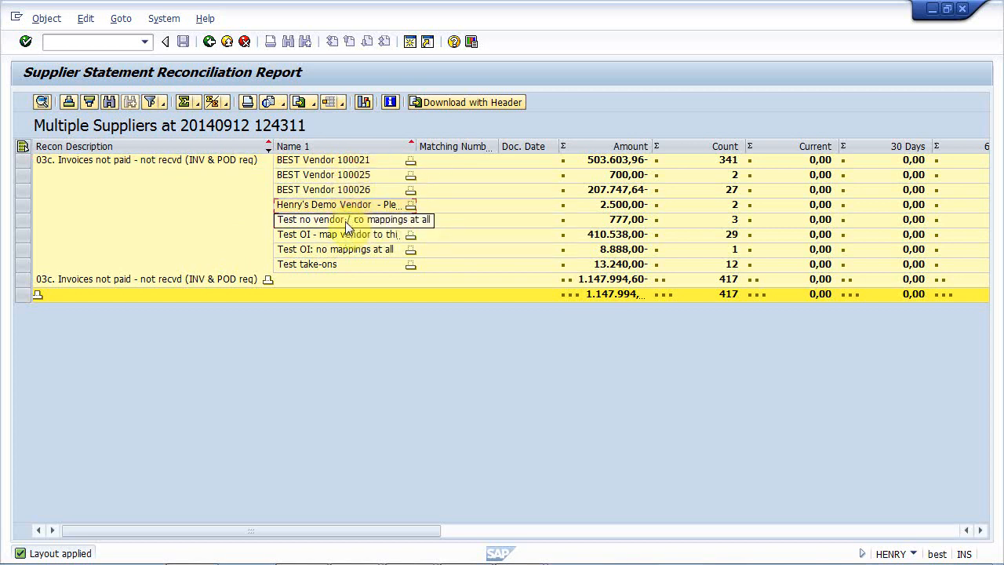
- Examine the ageing columns from 30 to 210+ days and return to the BEST AP main menu
click(980, 530)
click(980, 531)
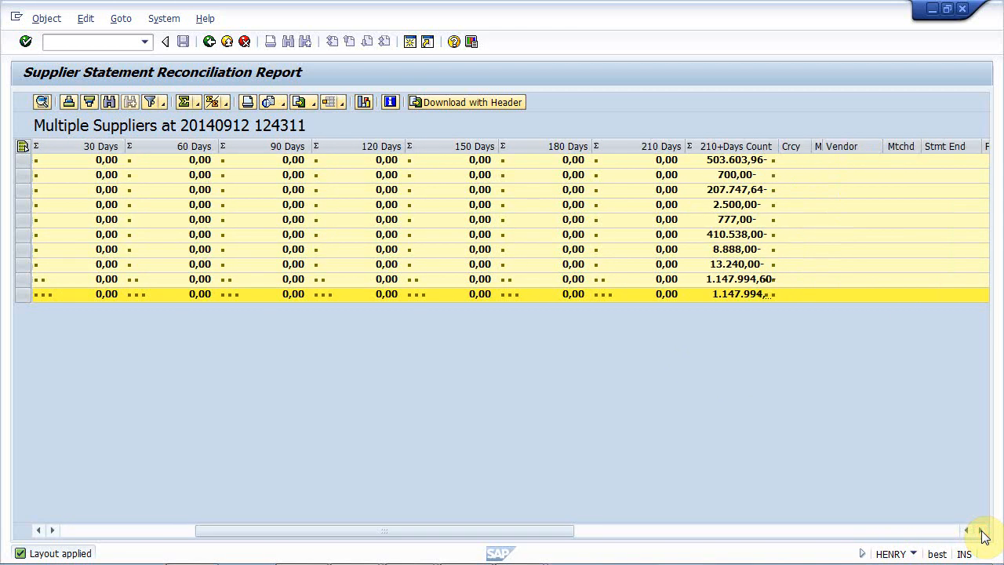
click(210, 43)
click(211, 45)
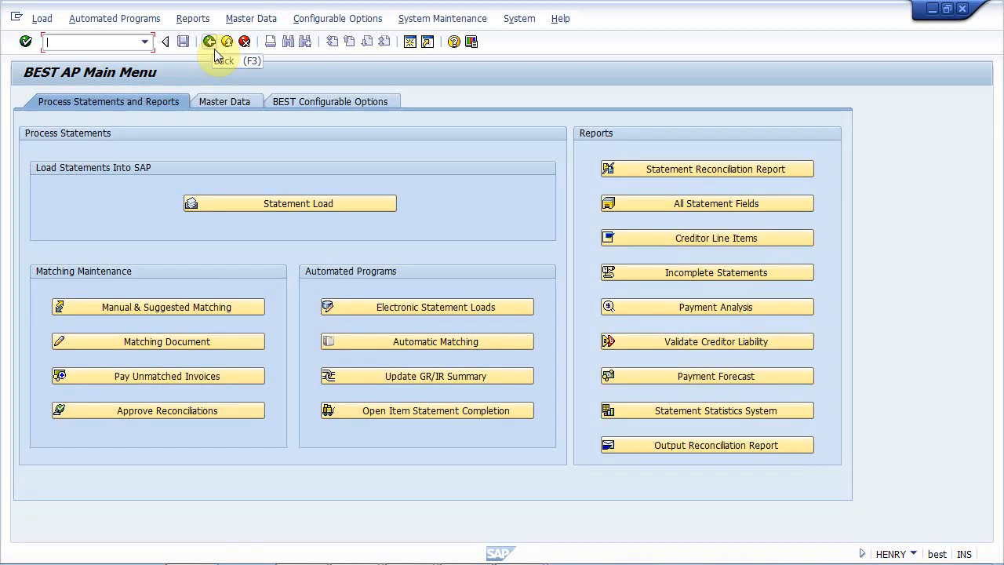
- Display all creditor line items for the demo vendor in company code 0001, and switch to the Further Topics slide
click(702, 245)
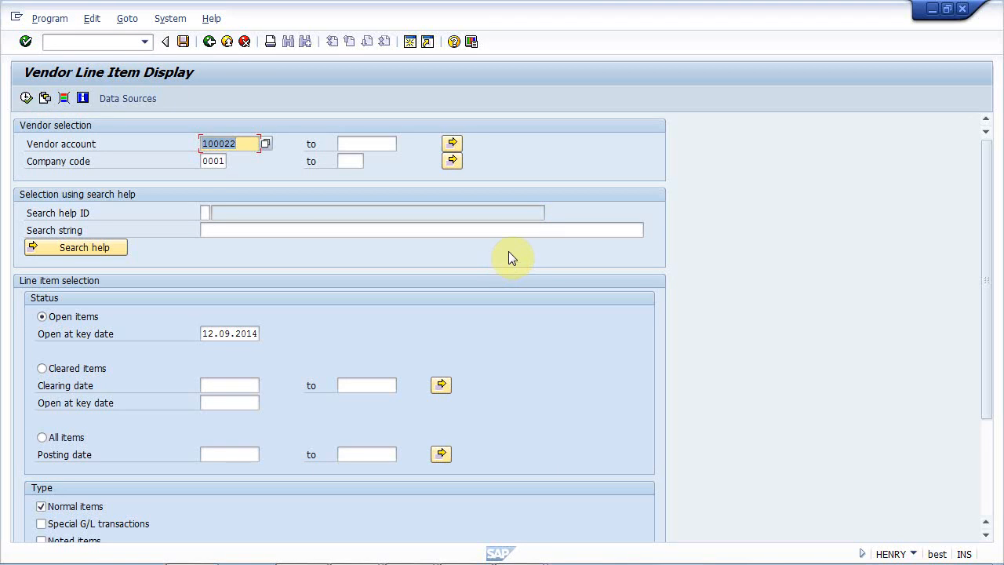
key(End)
key(BackSpace)
key(BackSpace)
text(27)
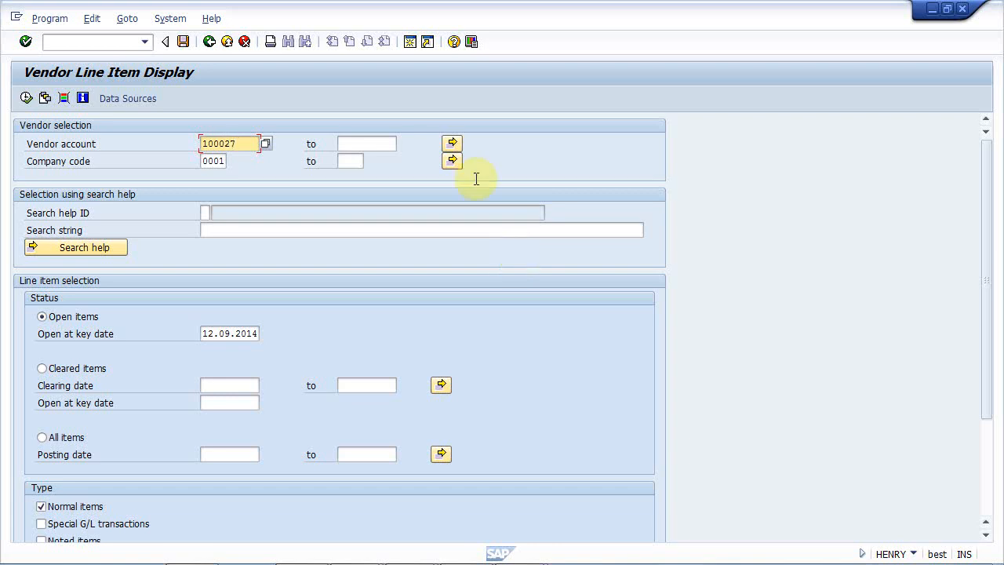
click(44, 437)
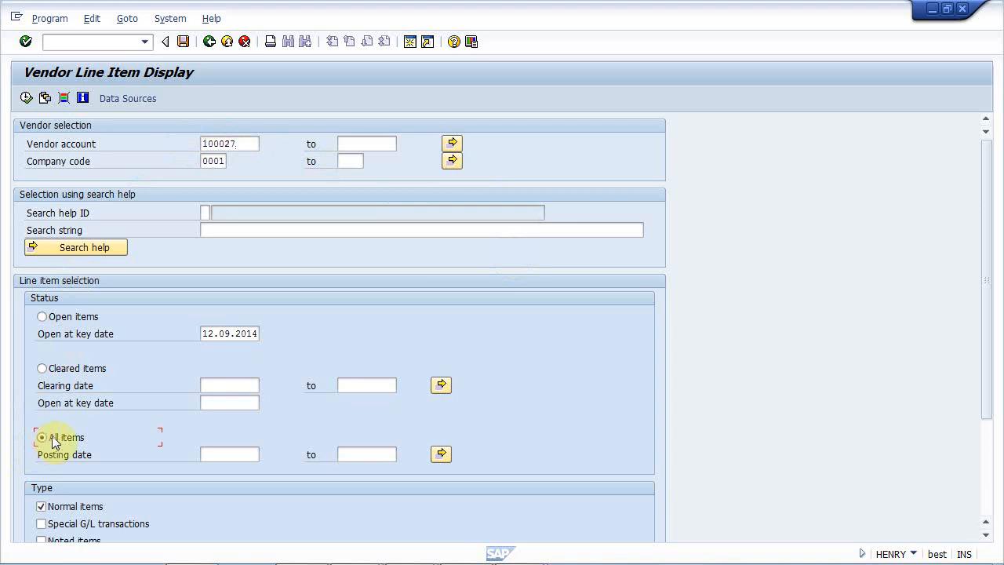
click(26, 97)
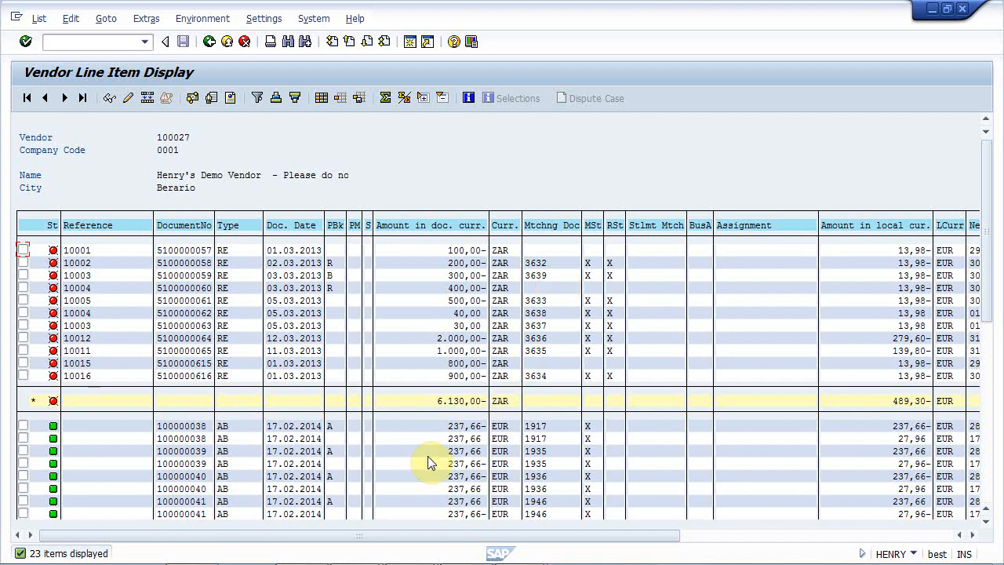
key(alt+Tab)
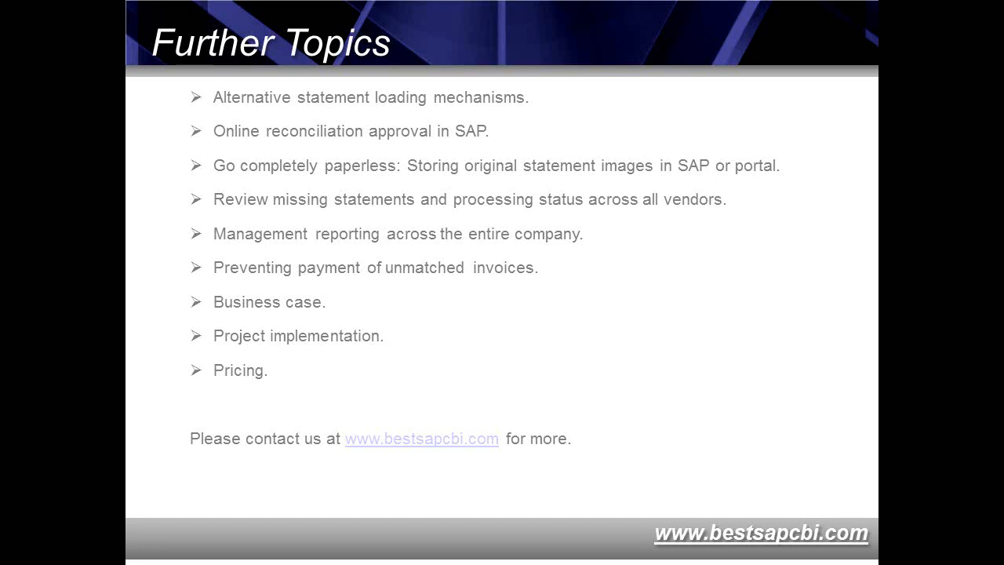